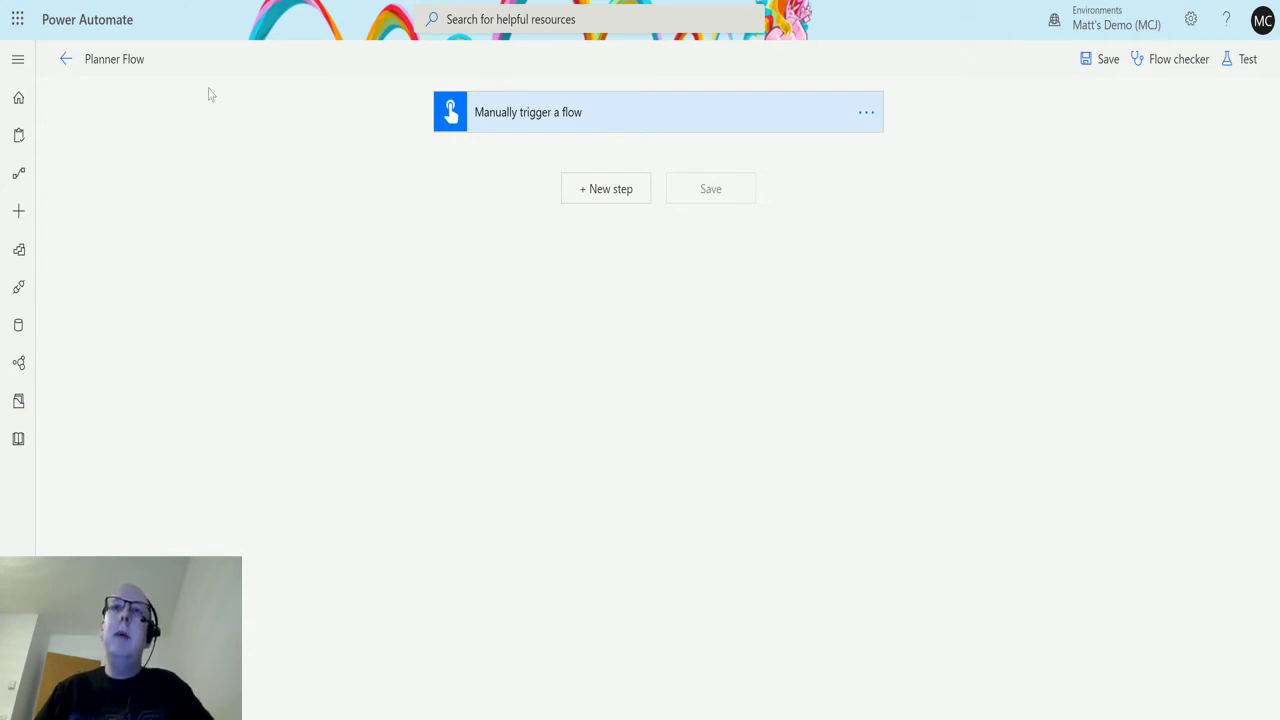
# Step: Add the Planner action Get a task as a new step after the manual trigger
pyautogui.click(606, 190)
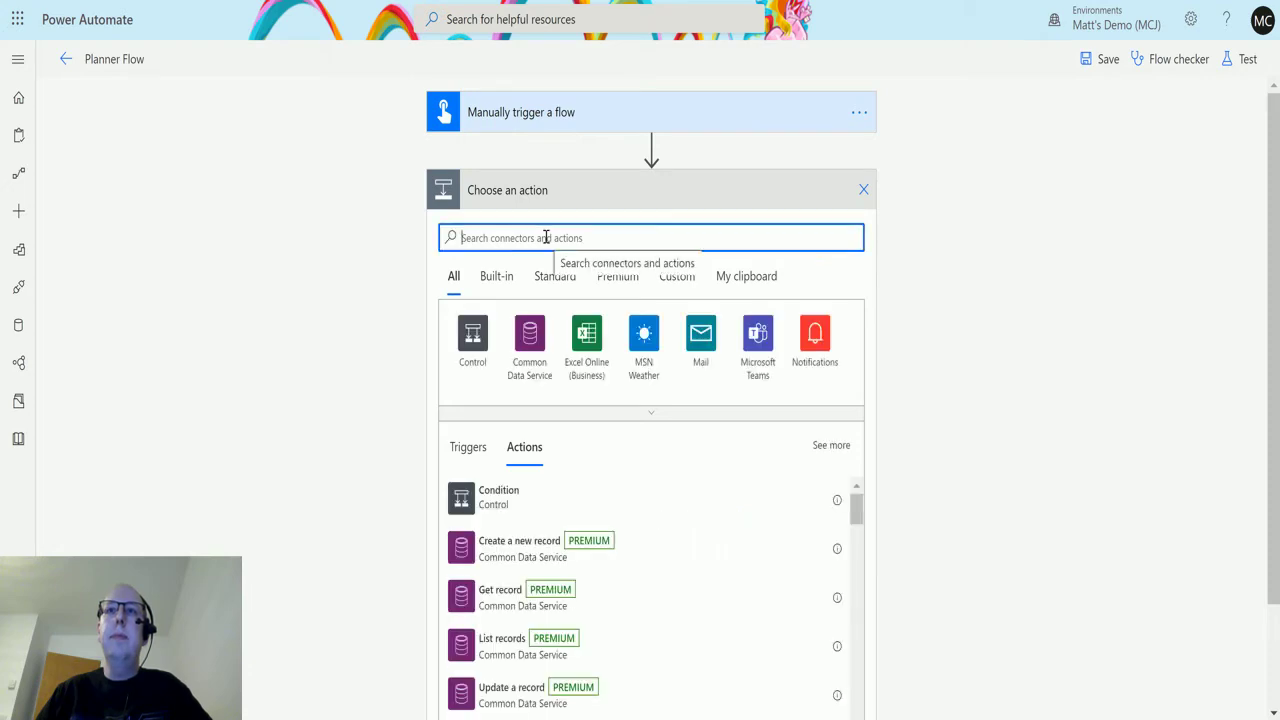
pyautogui.write('p')
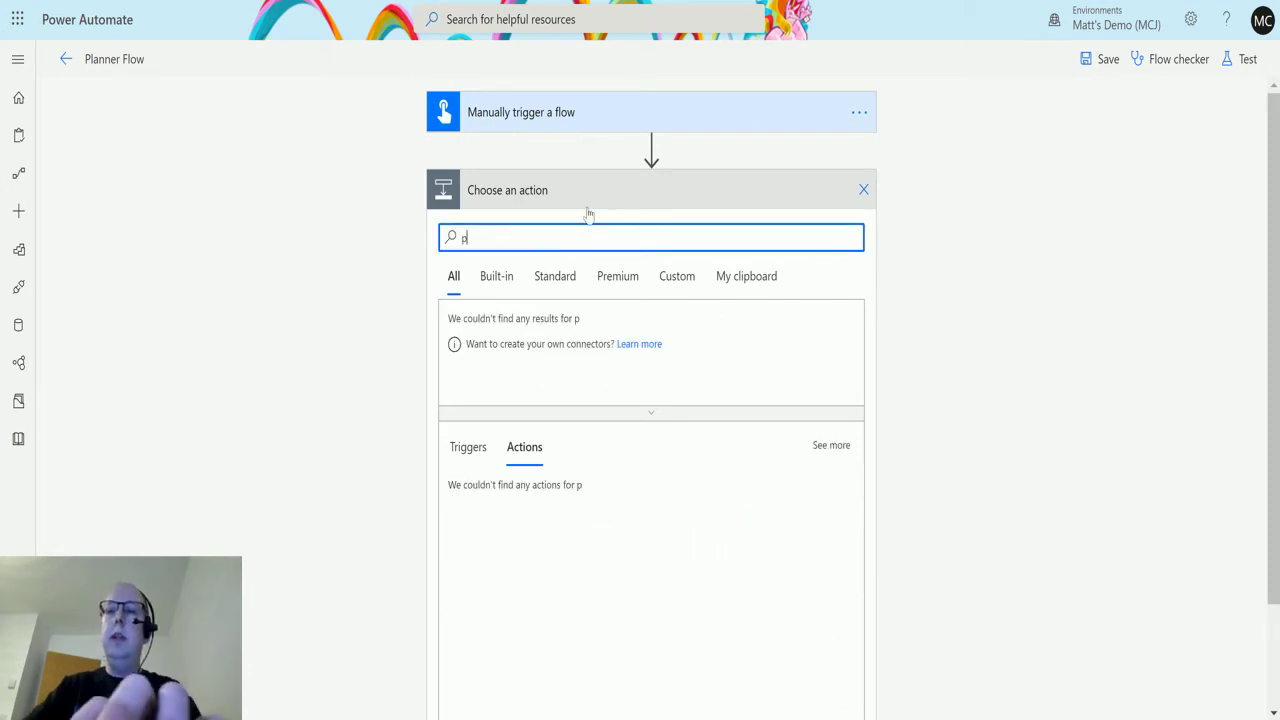
pyautogui.write('lanner')
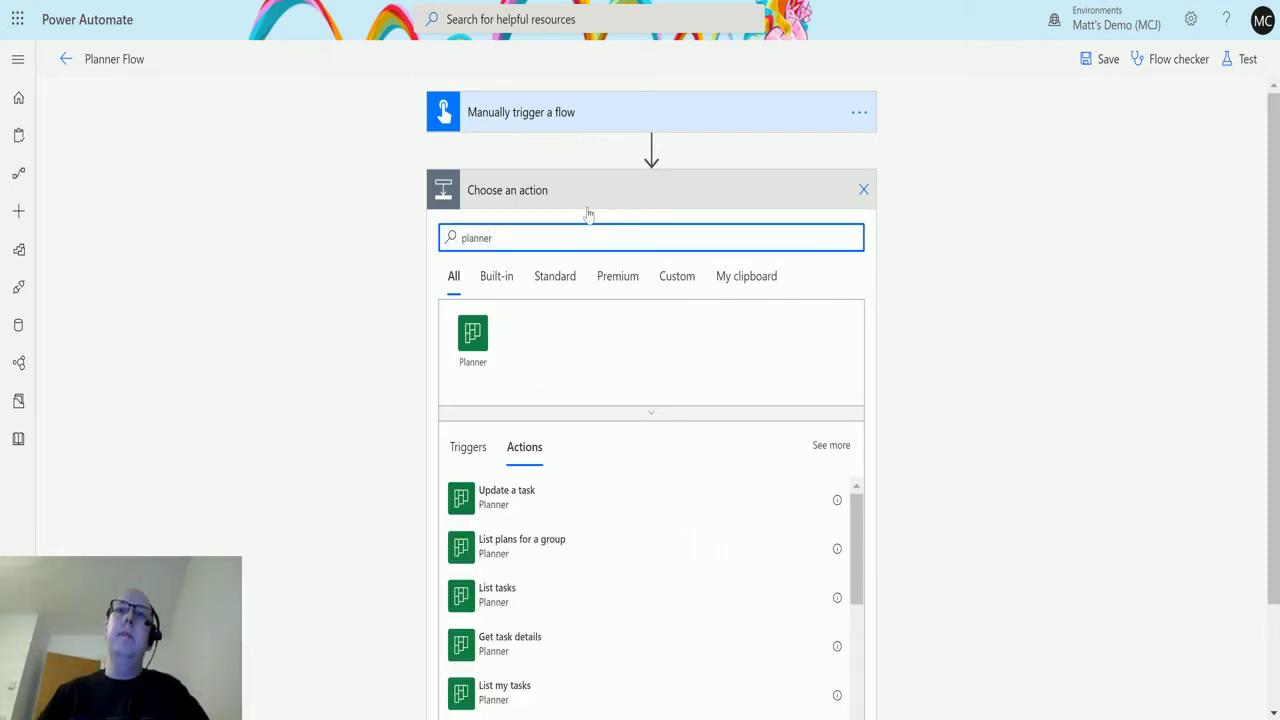
pyautogui.click(474, 333)
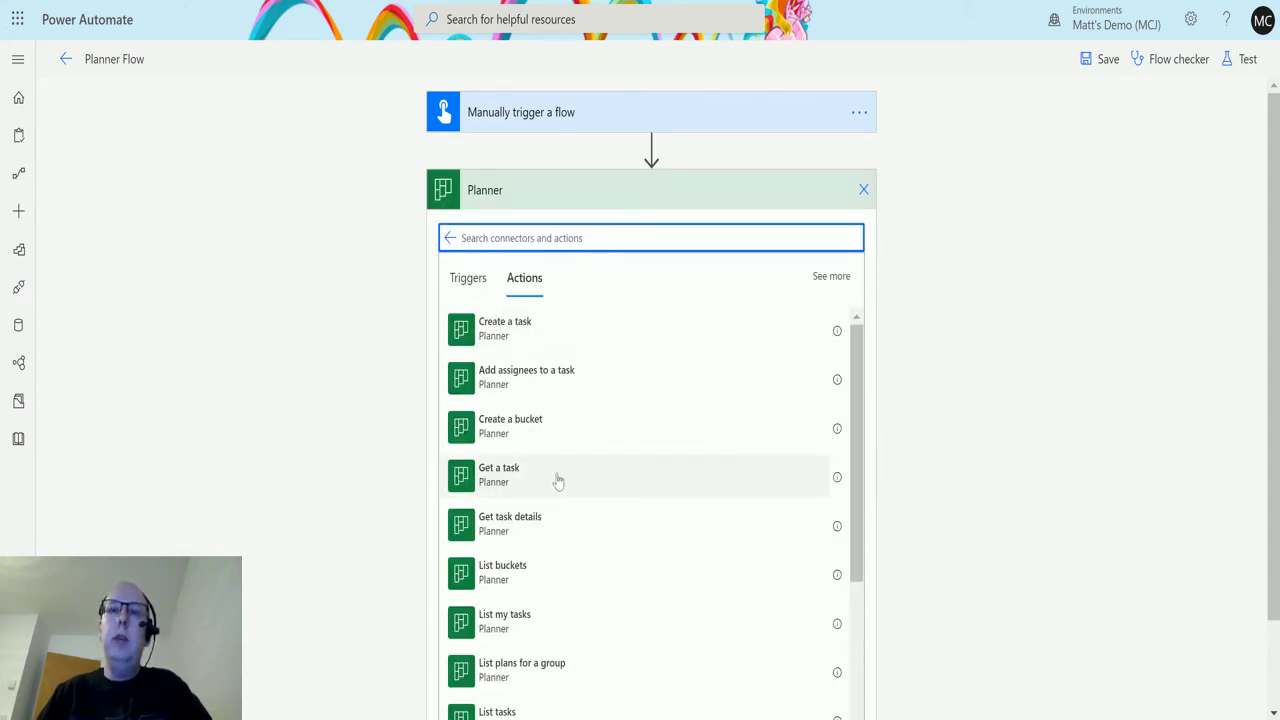
pyautogui.click(530, 485)
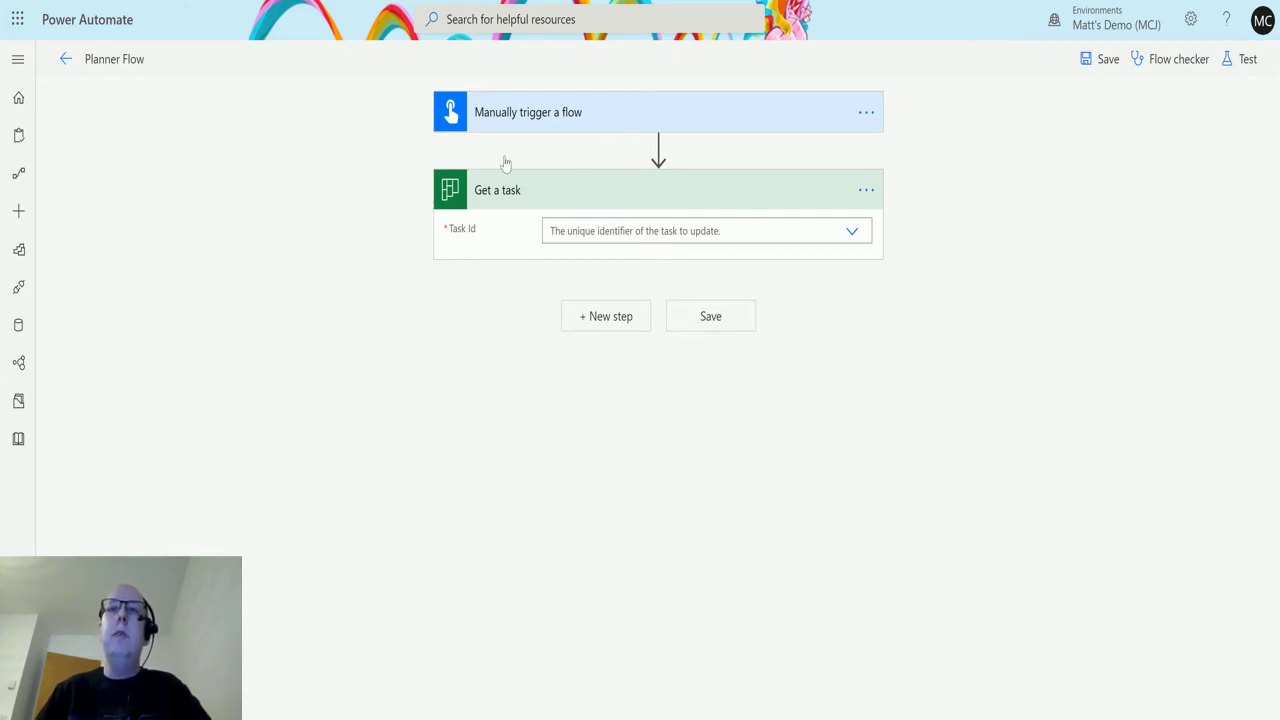
# Step: Switch to Planner and review the details of the task "Test task with nobody assigned to it"
pyautogui.hotkey('ctrl', 'Tab')
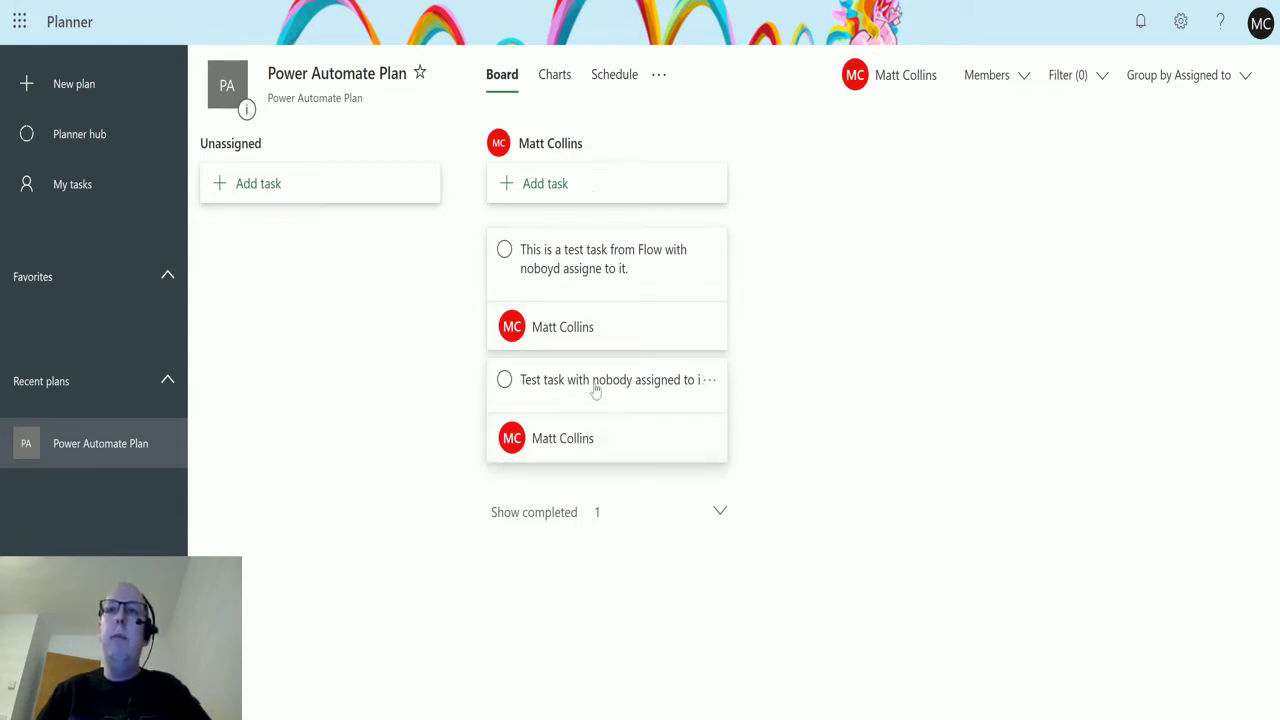
pyautogui.click(634, 368)
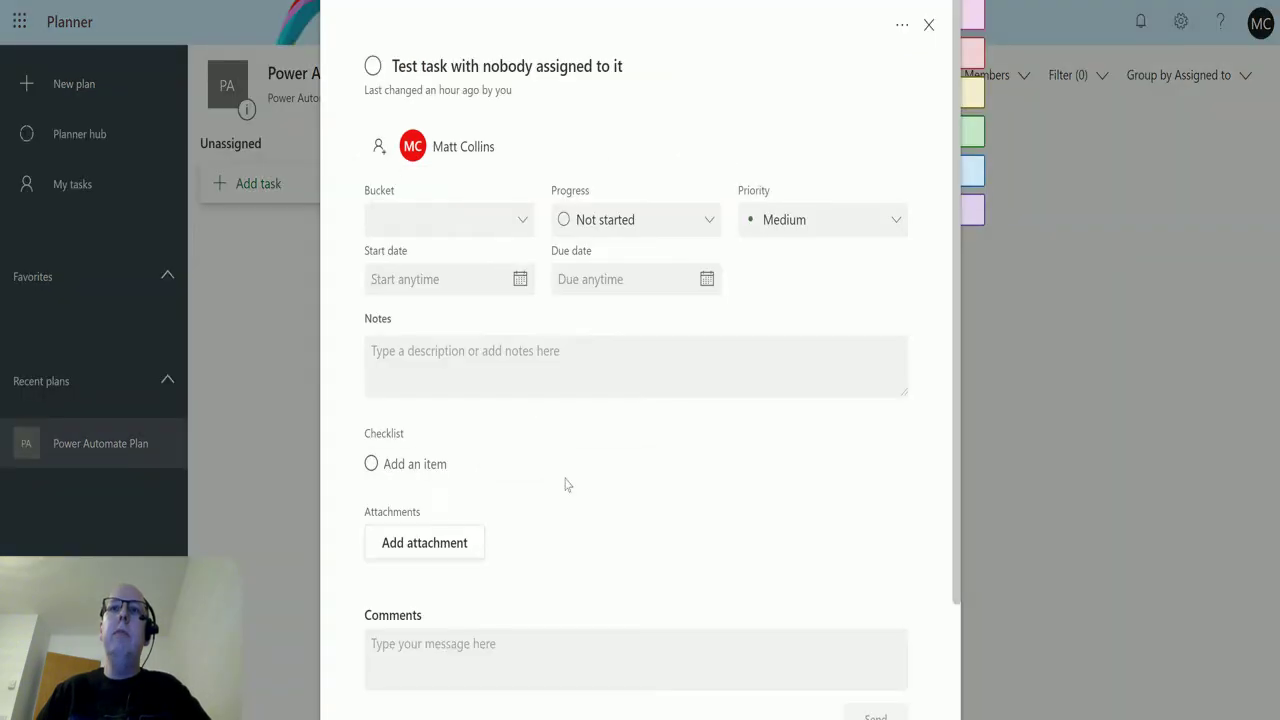
pyautogui.click(929, 24)
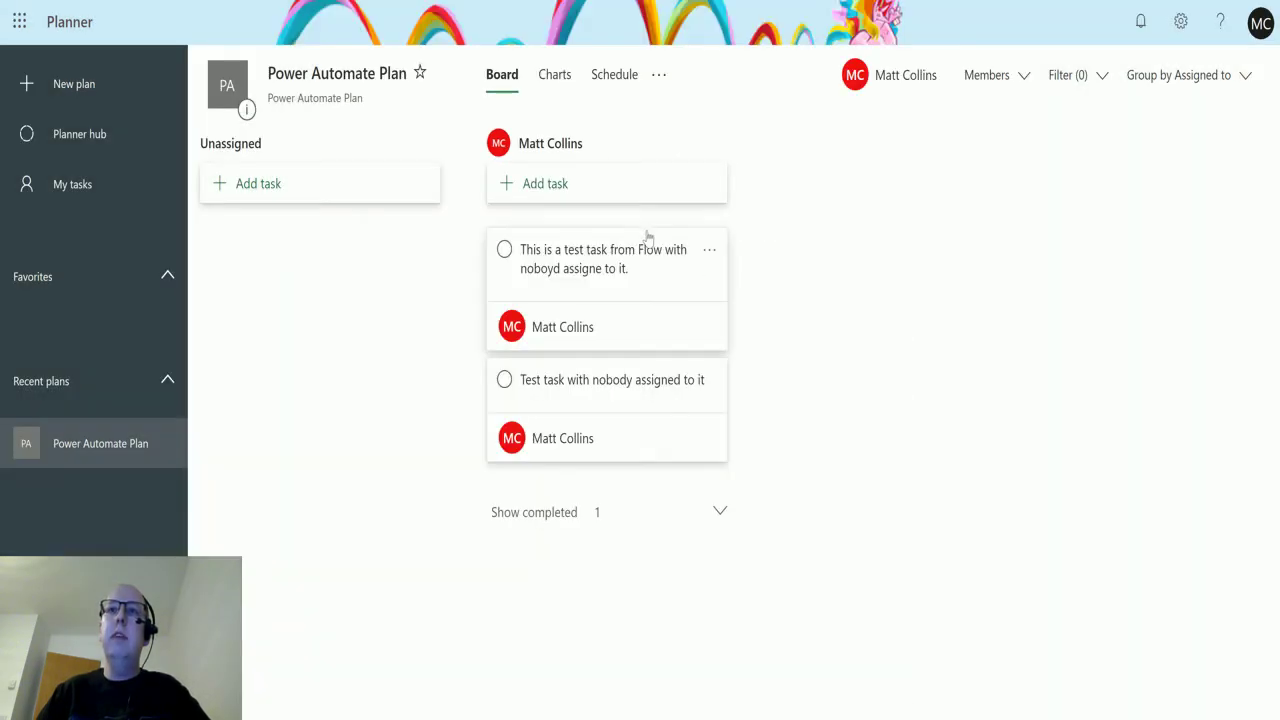
# Step: Give the task "This is a test task from Flow with noboyd assigne to it." a start date of 05/03/2020 and a due date of 05/28/2020
pyautogui.click(648, 236)
pyautogui.click(516, 279)
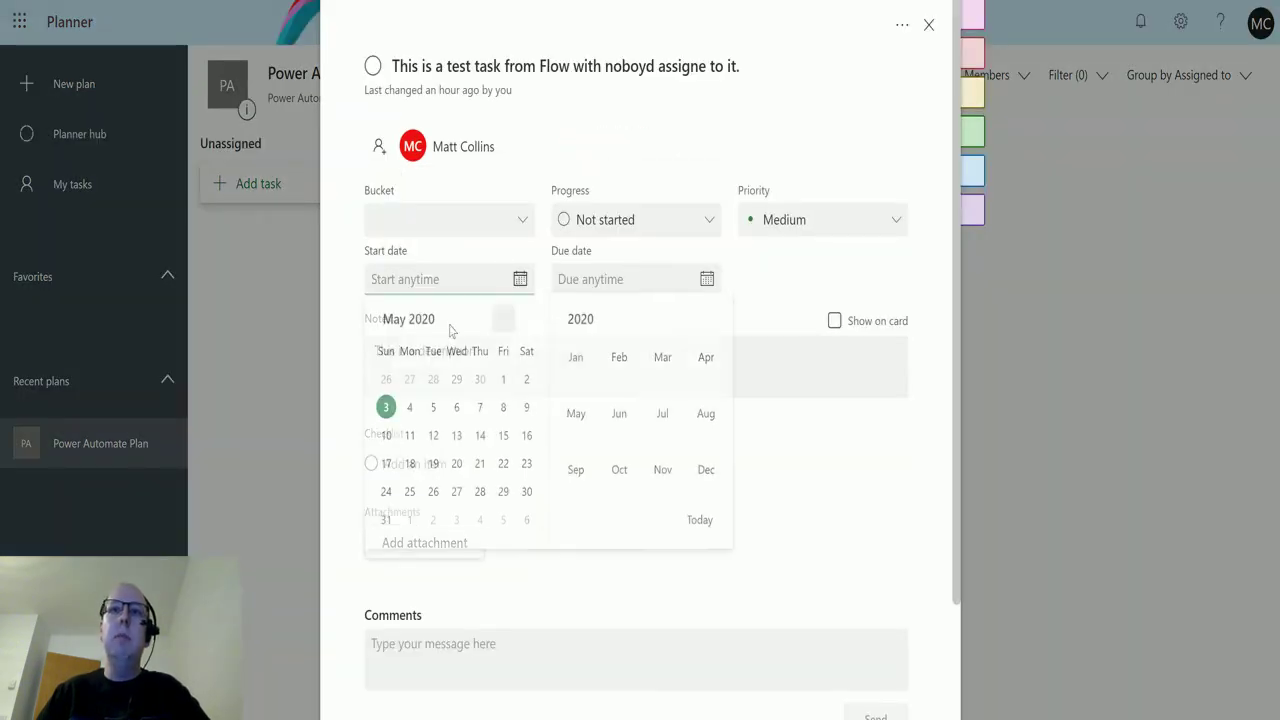
pyautogui.click(387, 413)
pyautogui.click(707, 279)
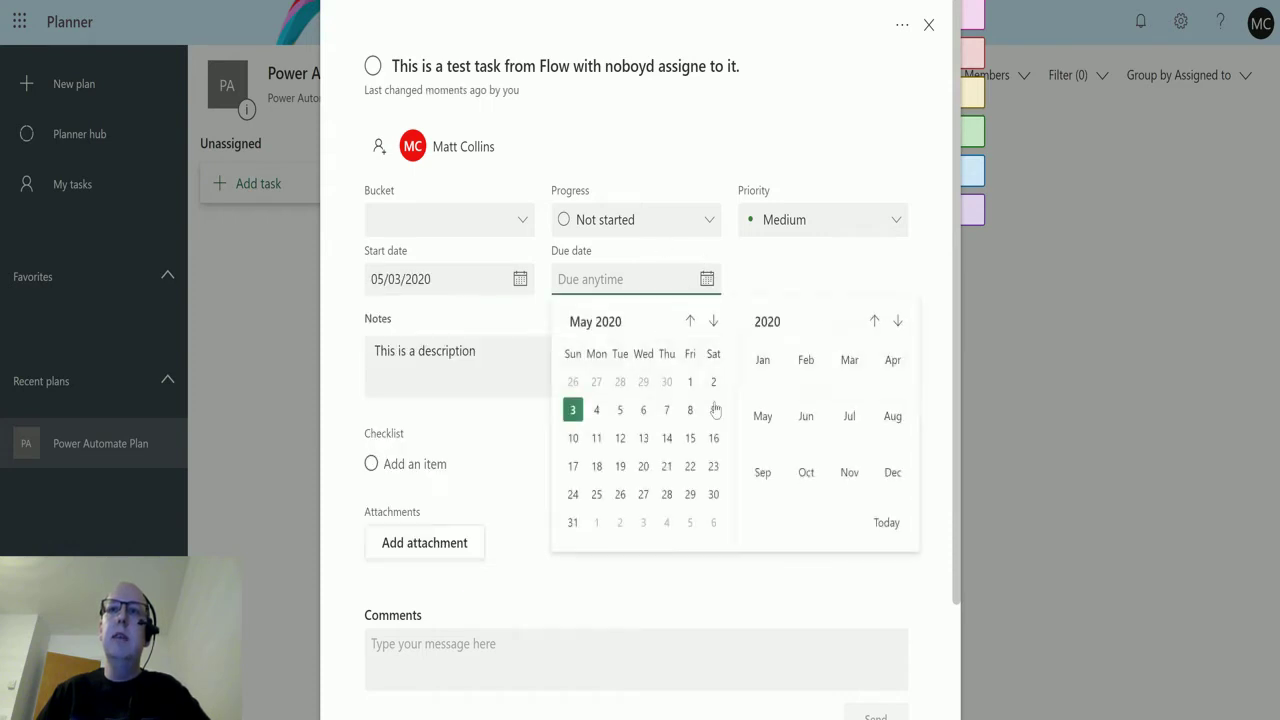
pyautogui.click(666, 495)
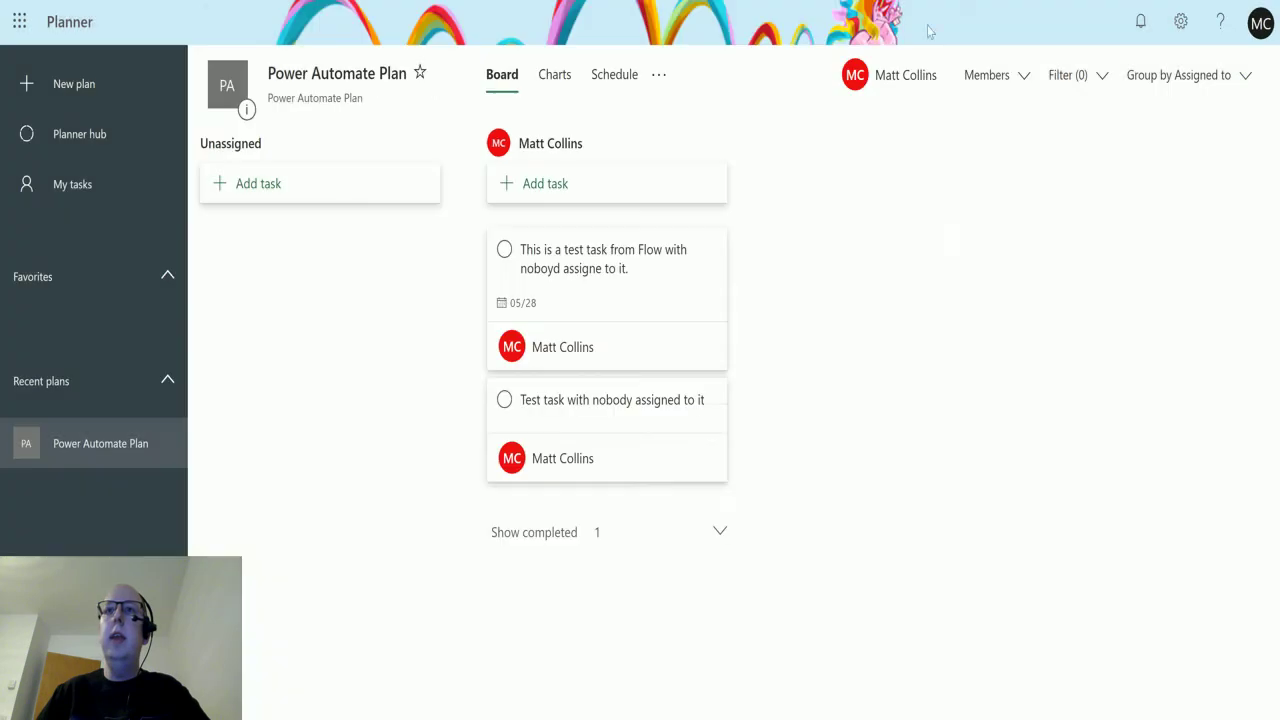
pyautogui.click(929, 24)
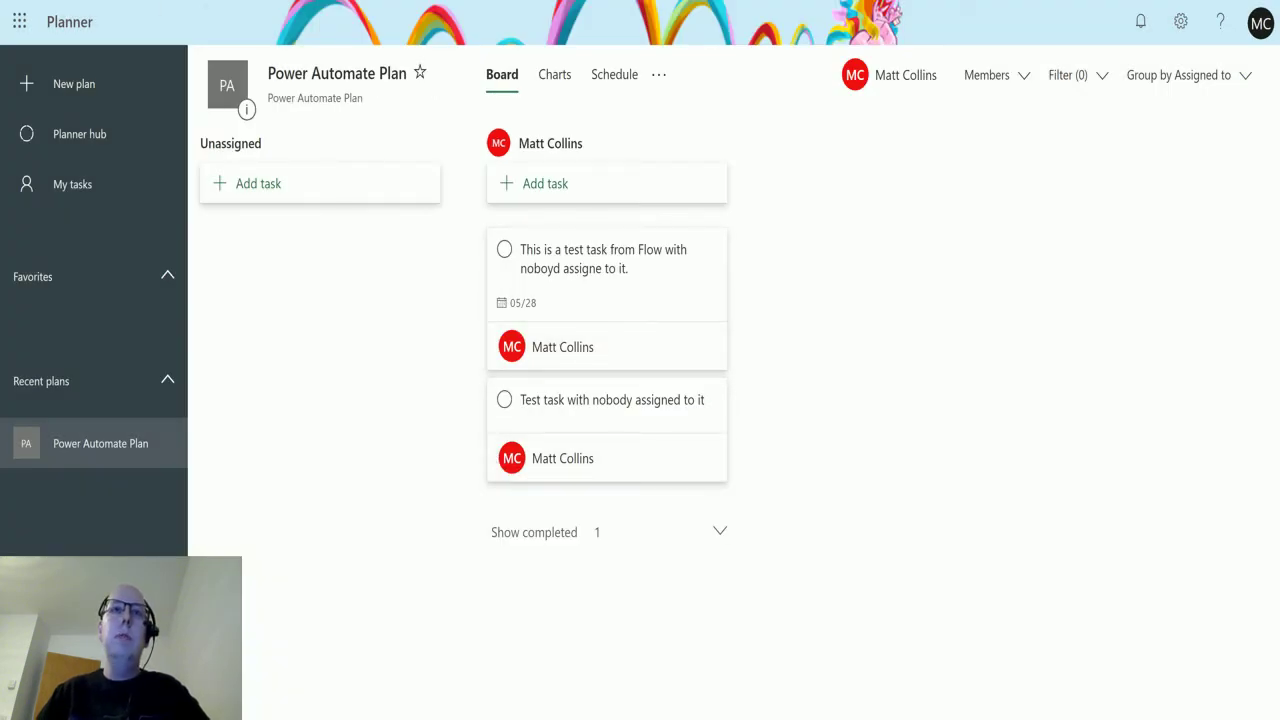
# Step: Switch back to Power Automate and set the Get a task action's Task Id to "This is a test task from Flow with noboyd assigne to it."
pyautogui.hotkey('ctrl', 'Tab')
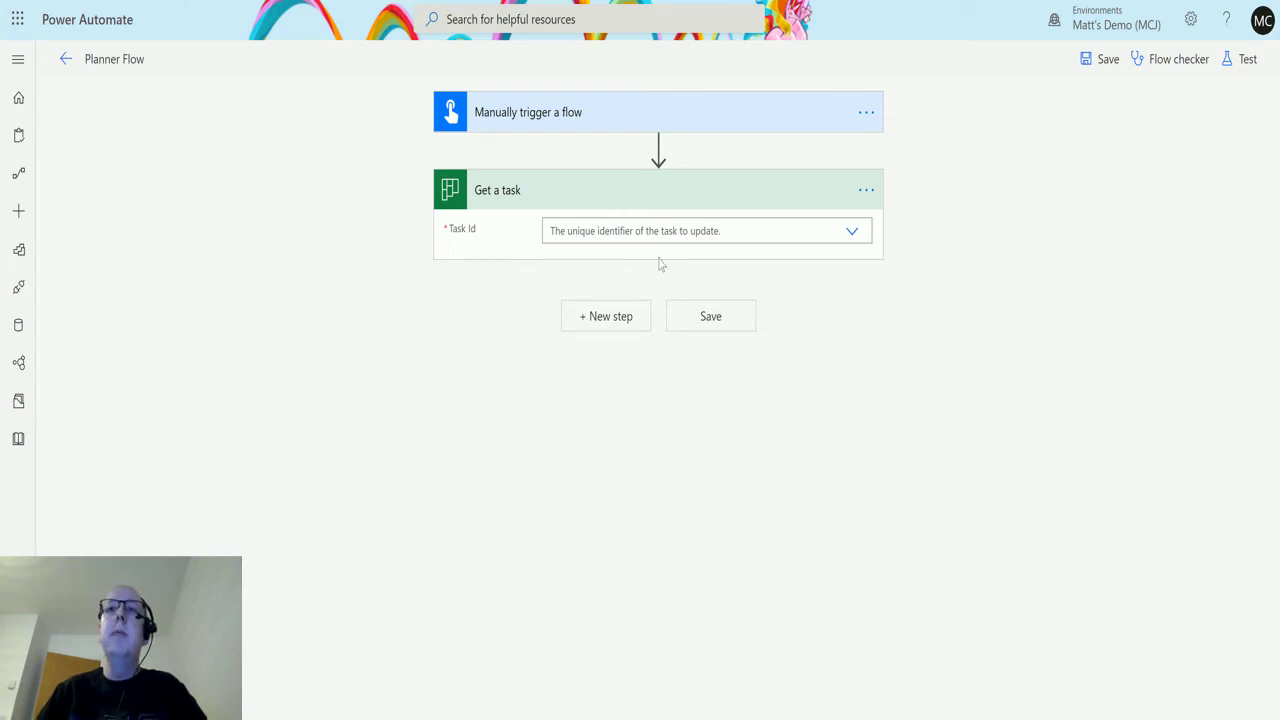
pyautogui.click(849, 231)
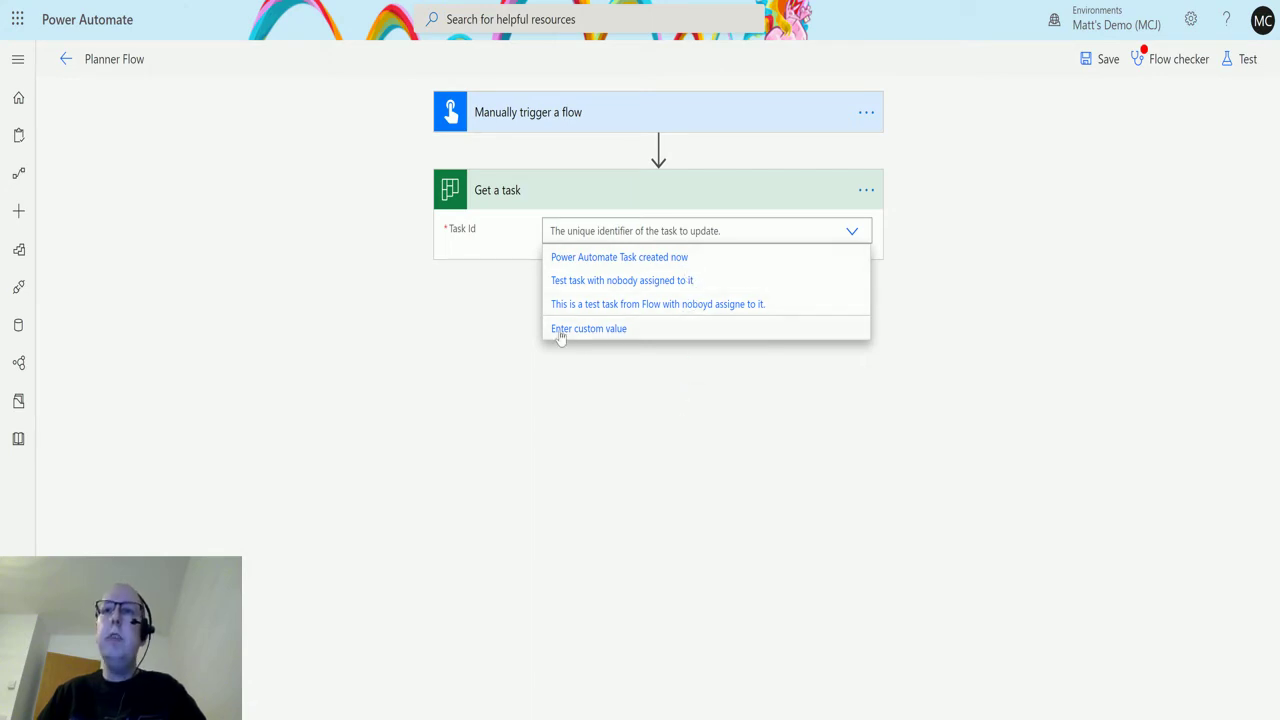
pyautogui.click(720, 312)
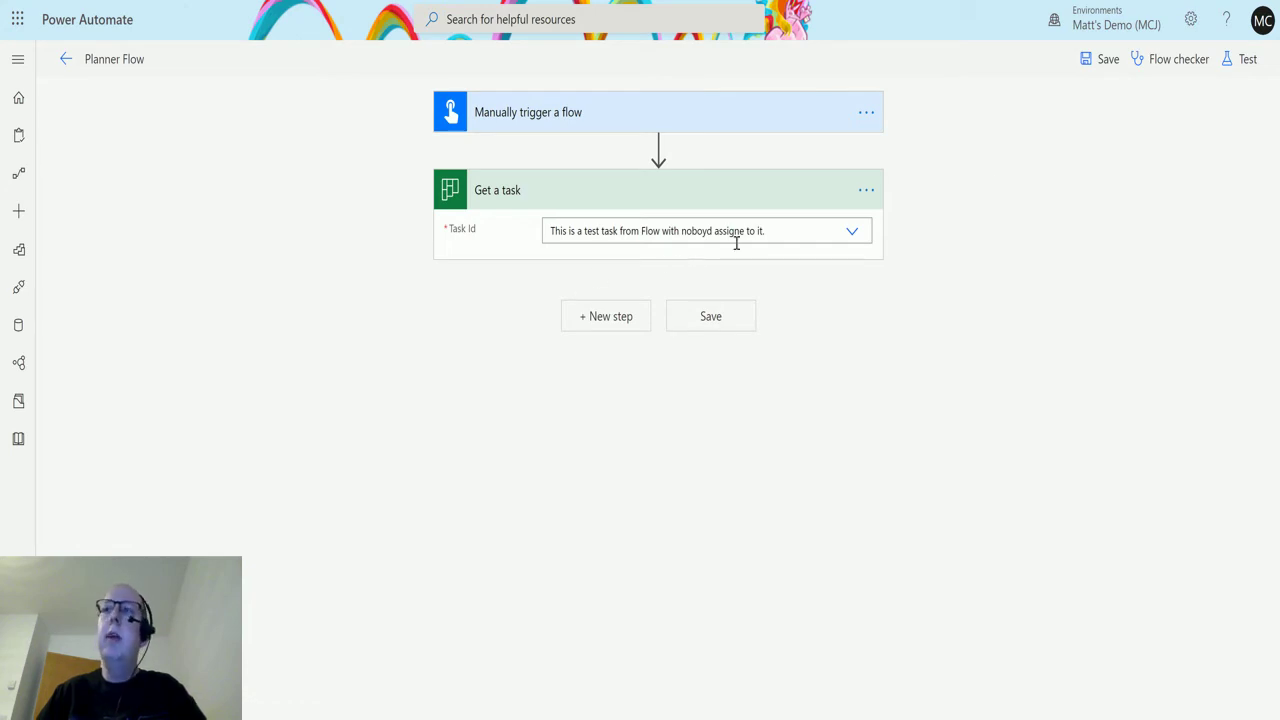
# Step: Save the flow and run a test with the trigger action performed manually
pyautogui.click(1246, 59)
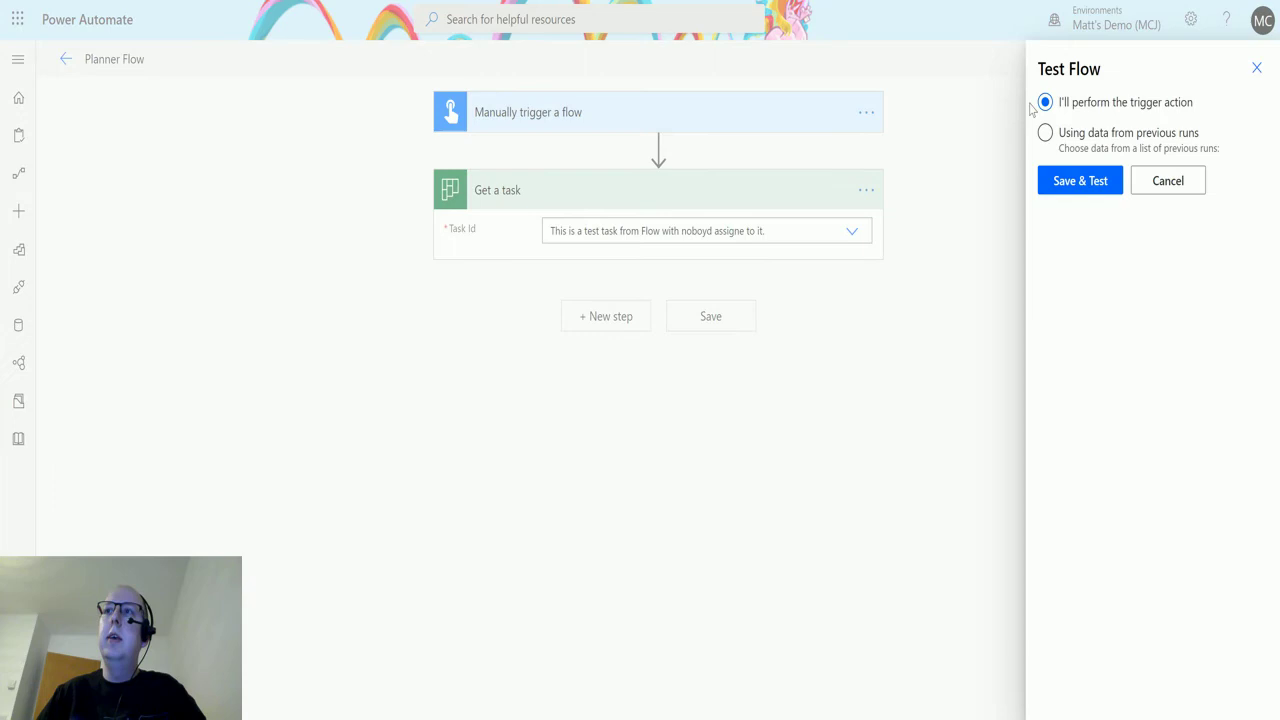
pyautogui.click(1089, 183)
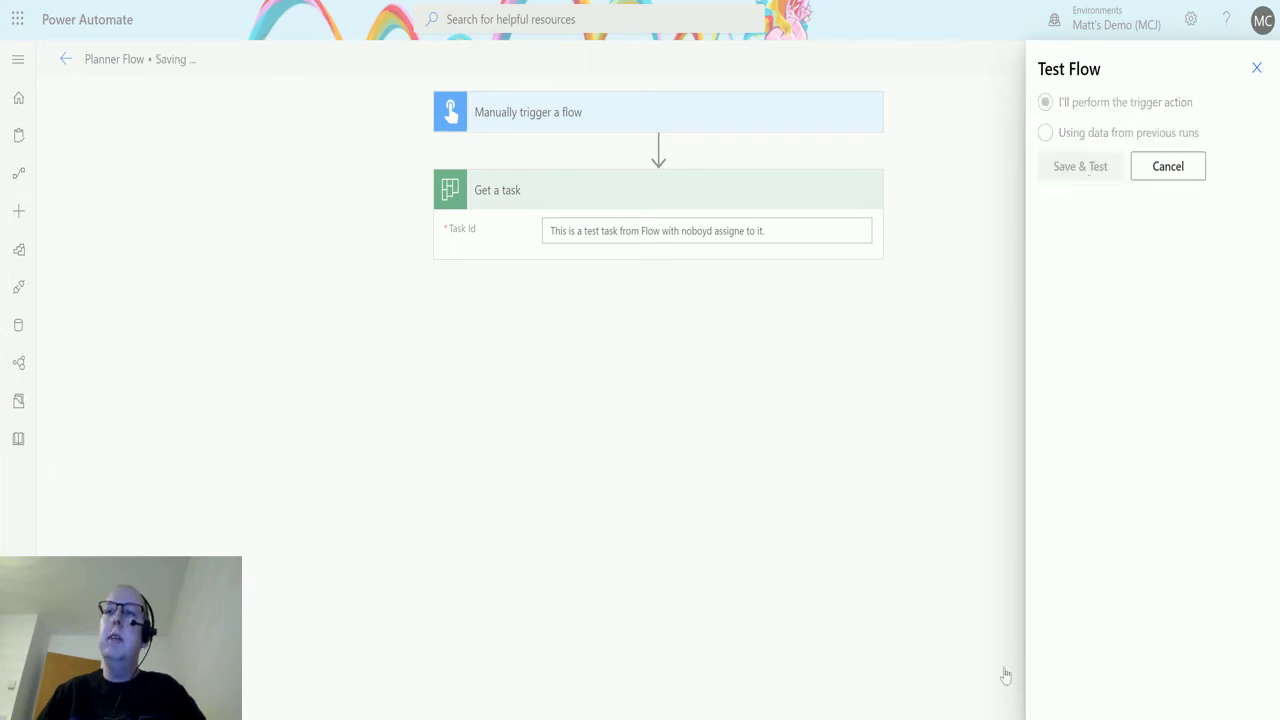
pyautogui.click(1068, 690)
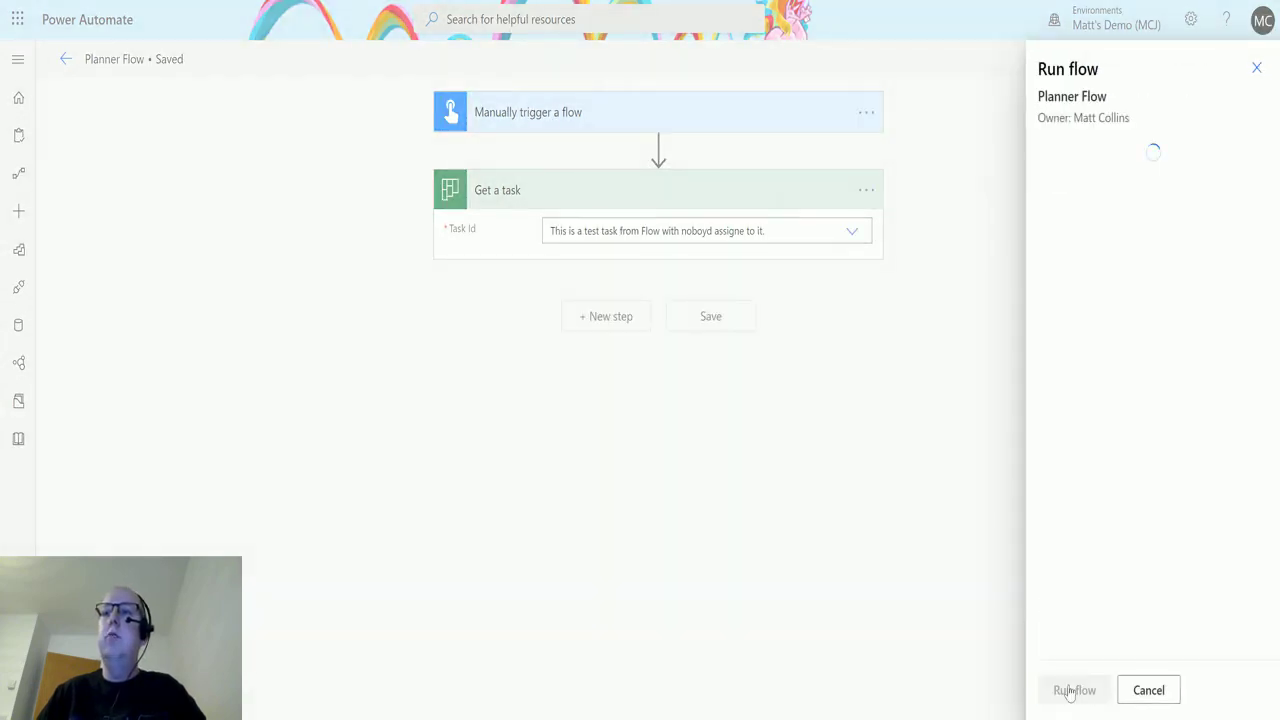
pyautogui.click(1068, 690)
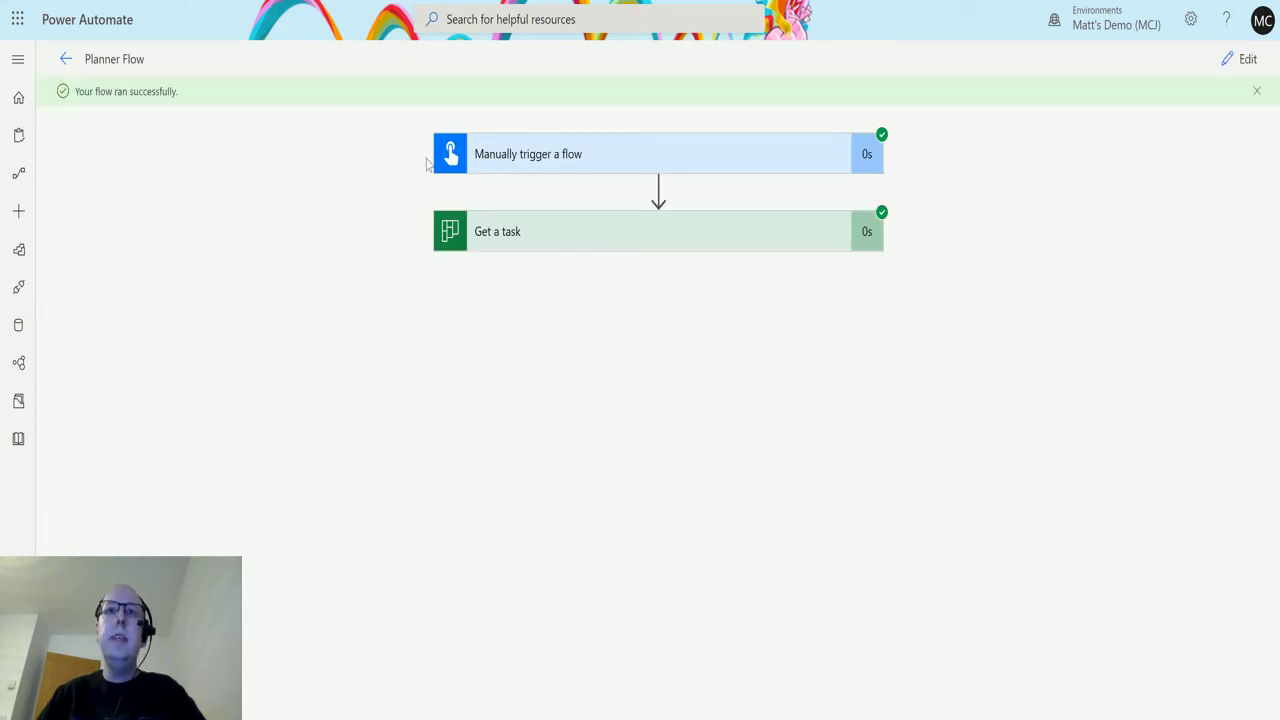
# Step: Examine the Get a task run results, including the title, percent complete, dates, description flag and task Id
pyautogui.click(666, 232)
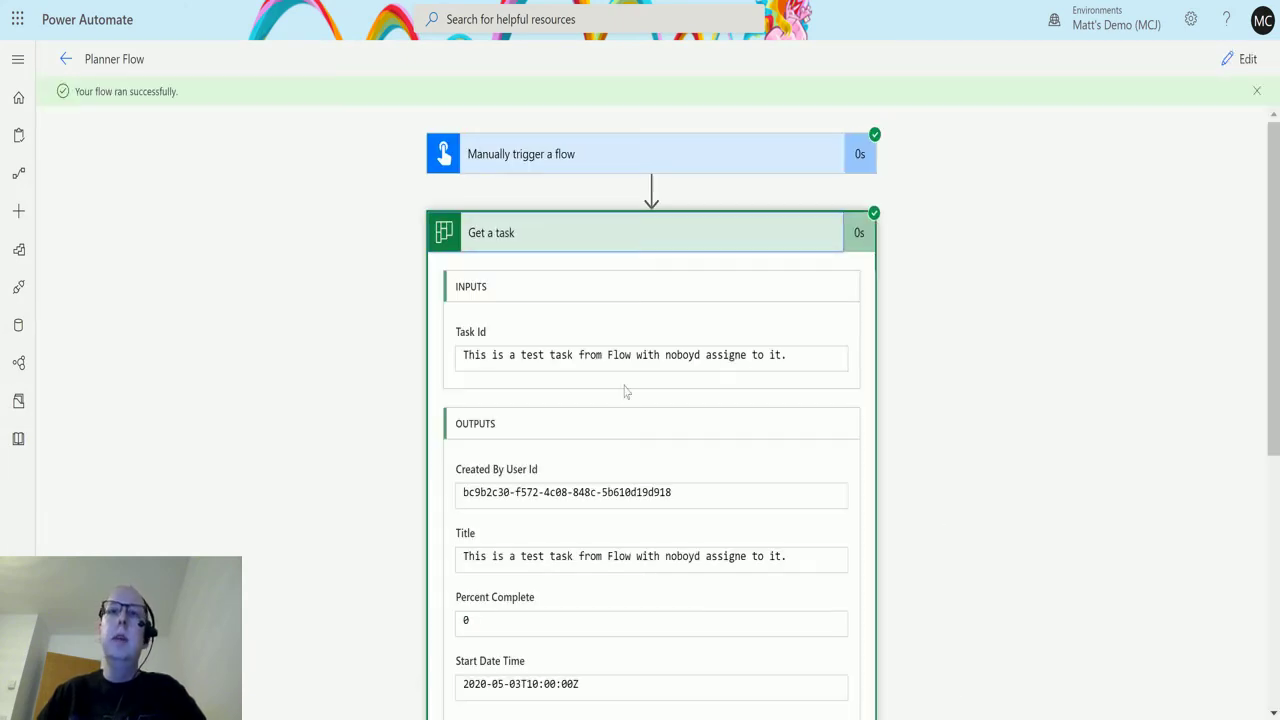
pyautogui.scroll(-2, 824, 318)
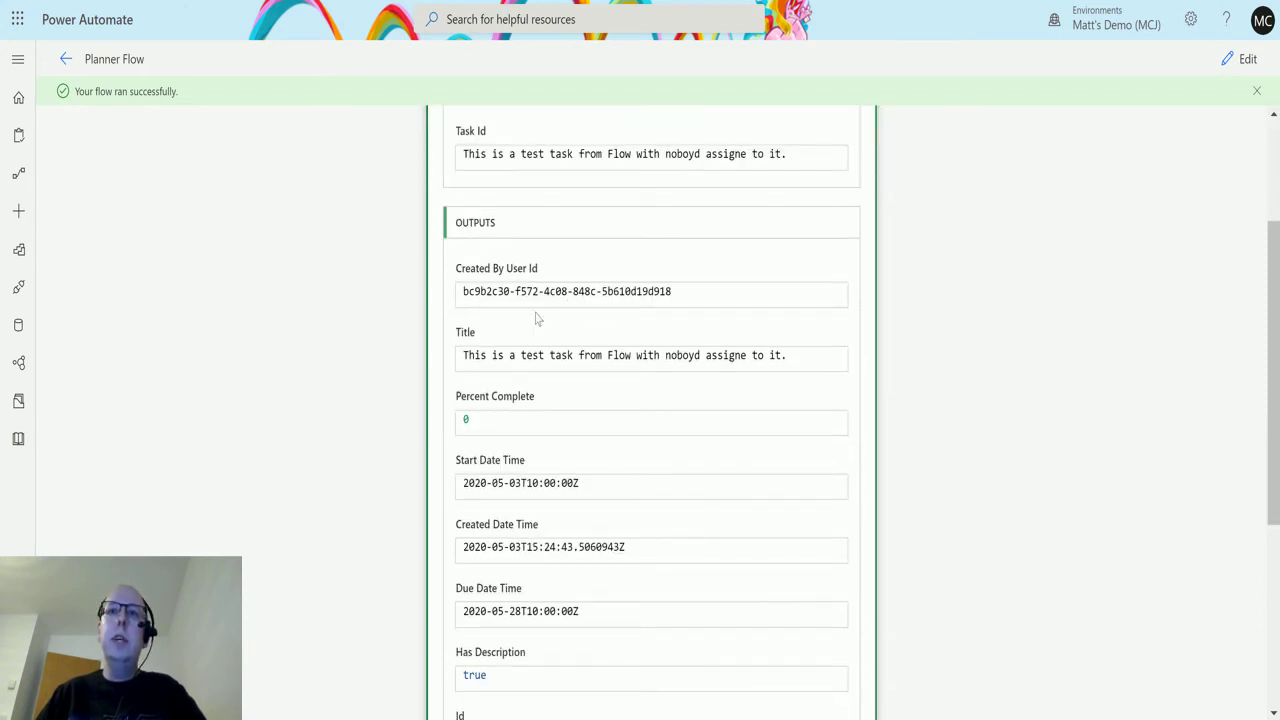
pyautogui.scroll(-1, 717, 357)
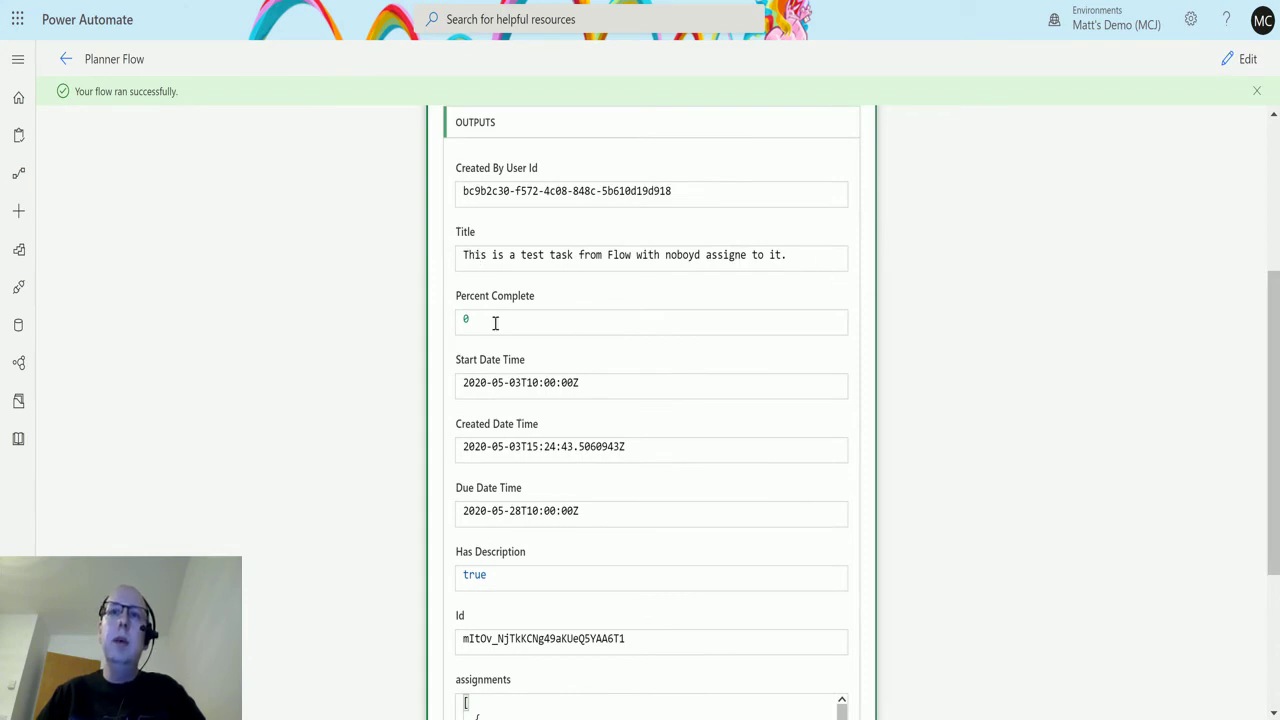
pyautogui.scroll(-1, 575, 317)
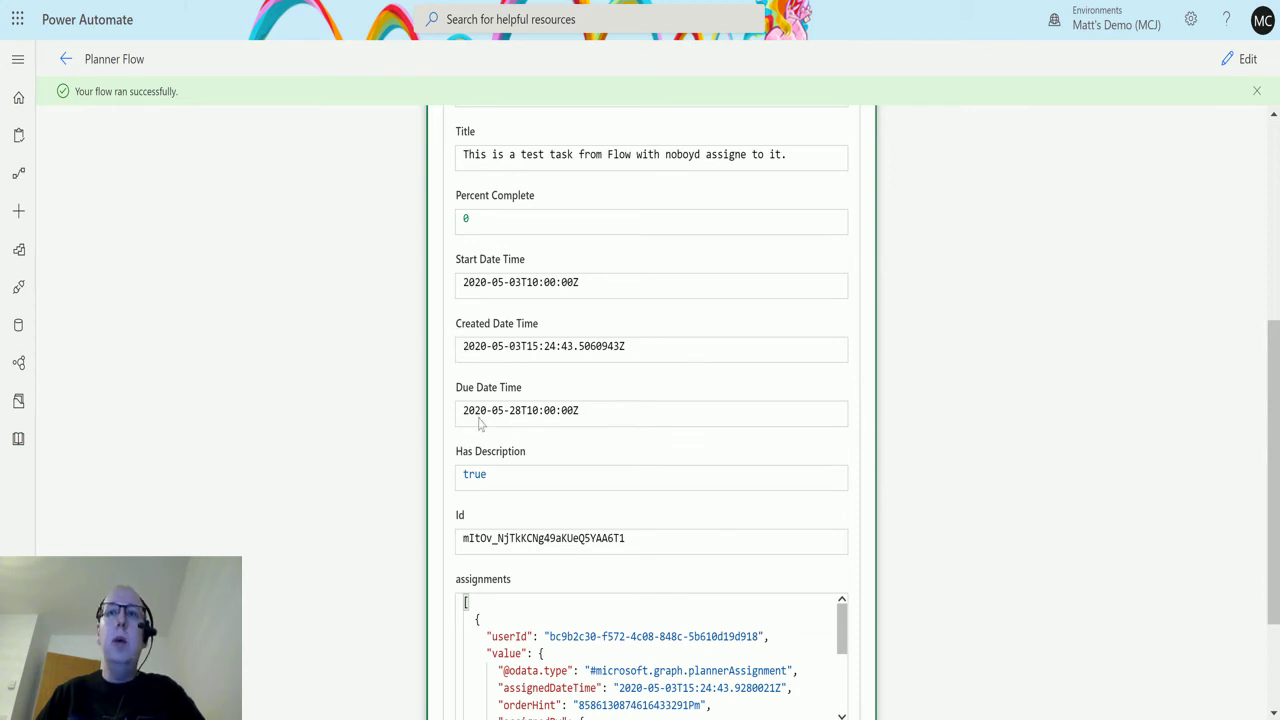
pyautogui.scroll(-1, 524, 446)
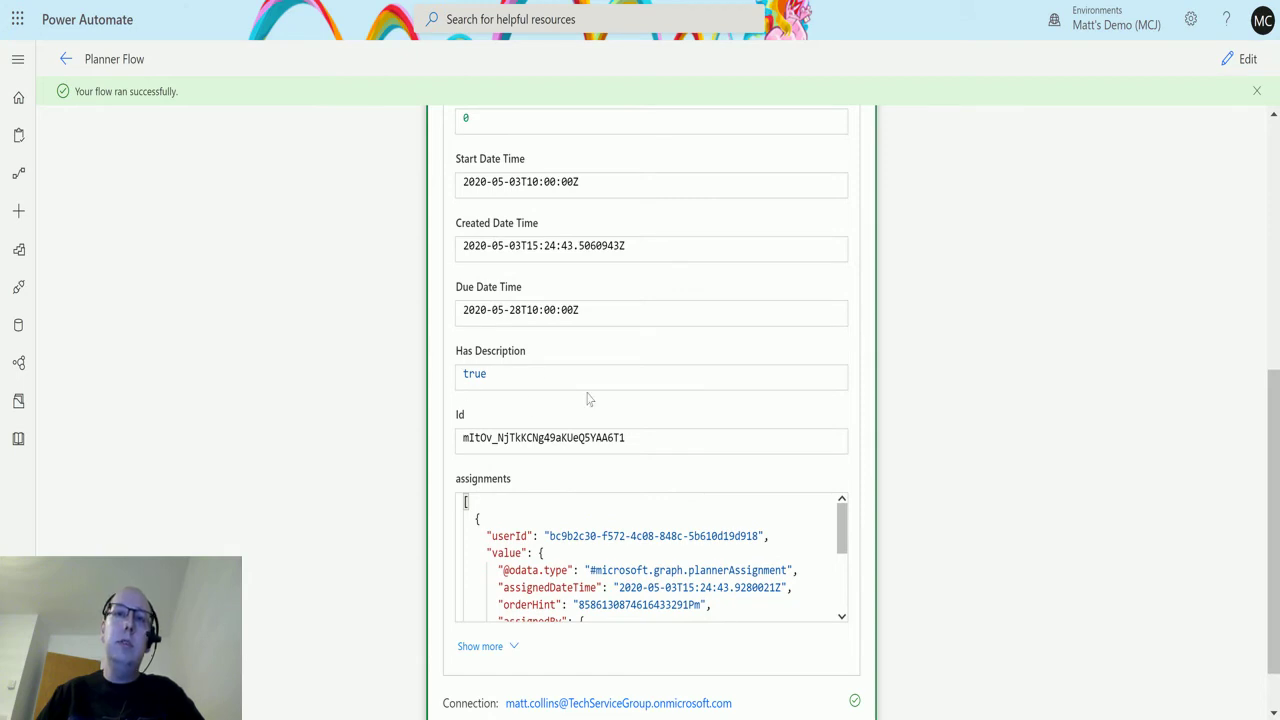
pyautogui.scroll(-1, 611, 400)
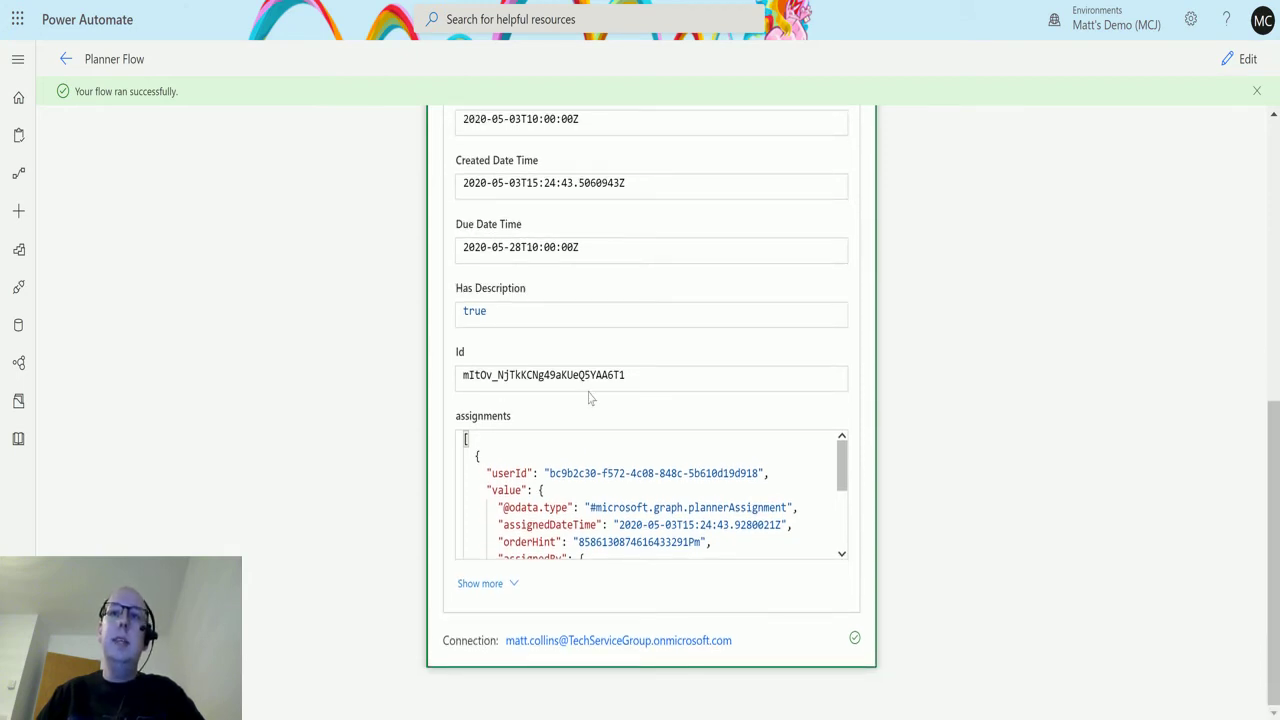
# Step: Examine the assignments output with its assignedBy user details, and show the remaining outputs such as Plan Id and Reference Count
pyautogui.tripleClick(836, 473)
pyautogui.click(728, 489)
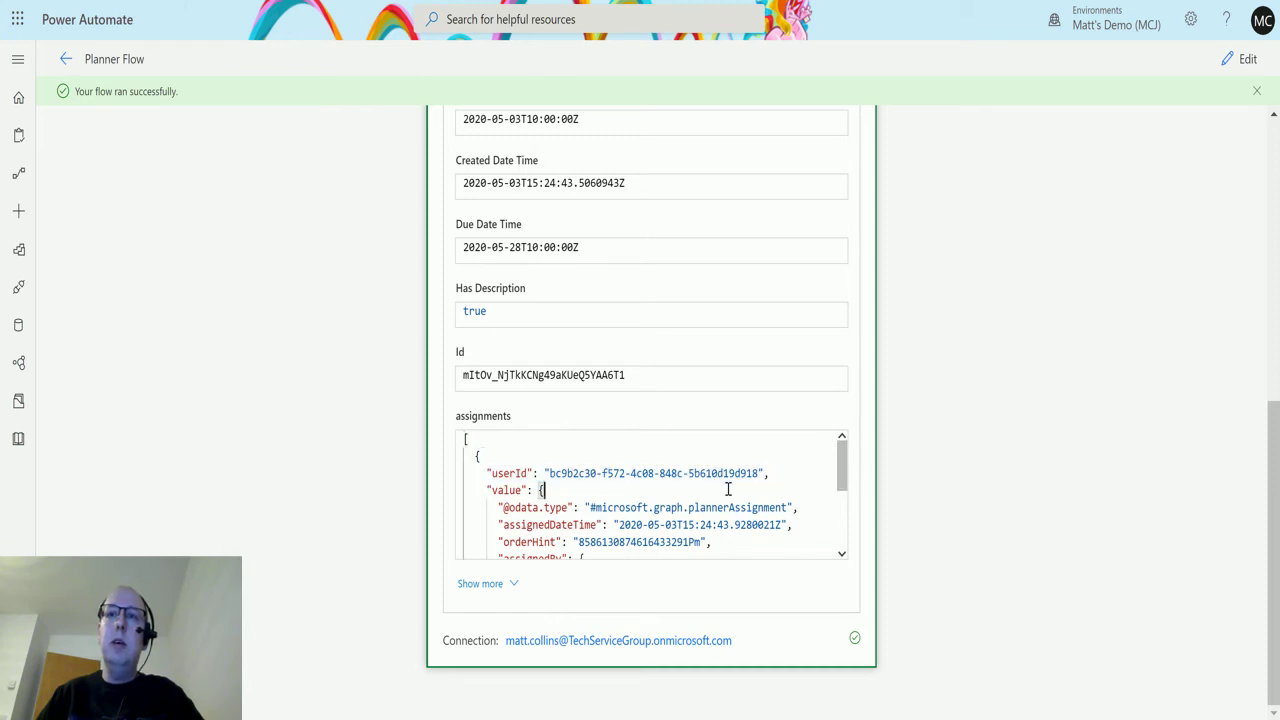
pyautogui.moveTo(840, 458); pyautogui.dragTo(706, 486)
pyautogui.scroll(1, 840, 476)
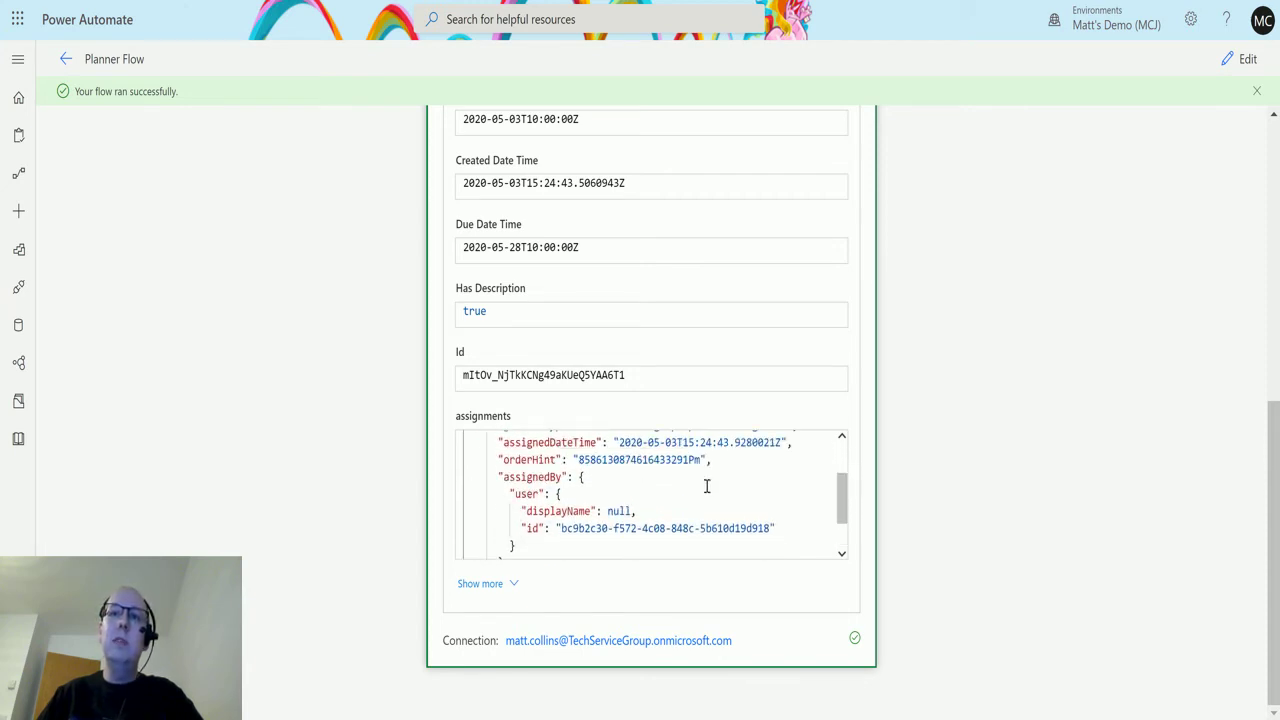
pyautogui.moveTo(562, 494); pyautogui.dragTo(638, 512)
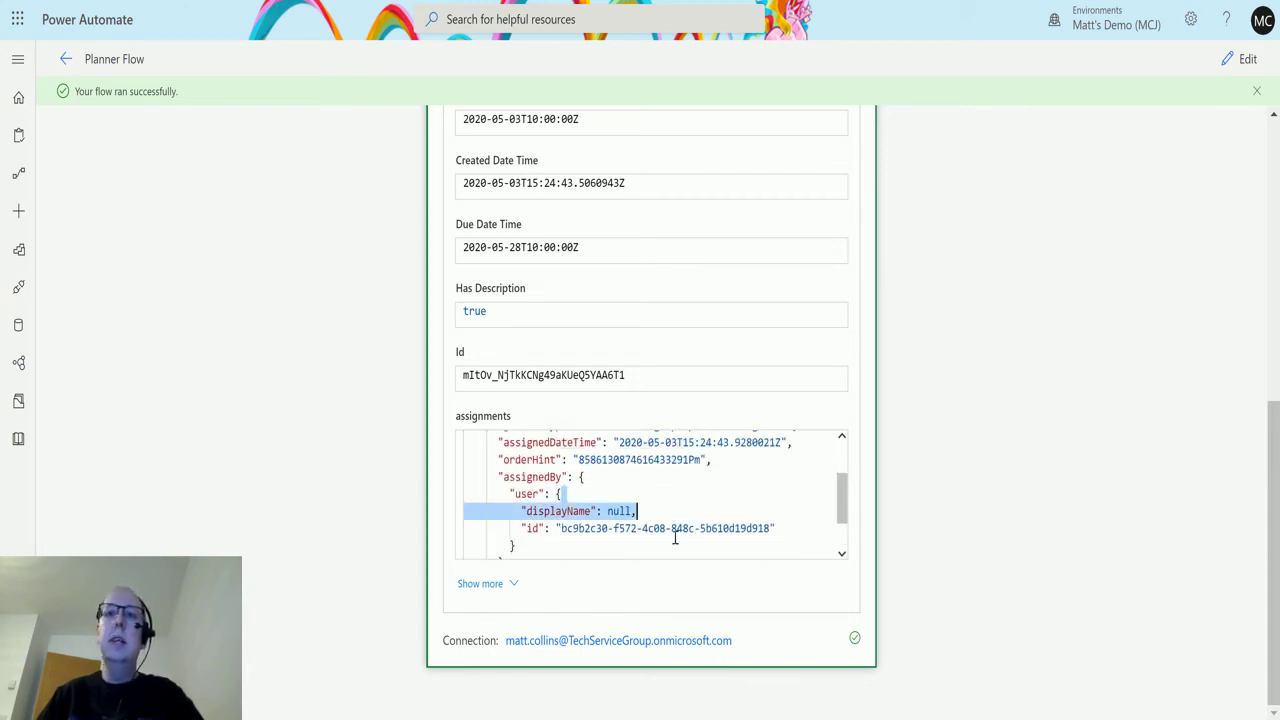
pyautogui.click(492, 587)
pyautogui.scroll(-1, 687, 445)
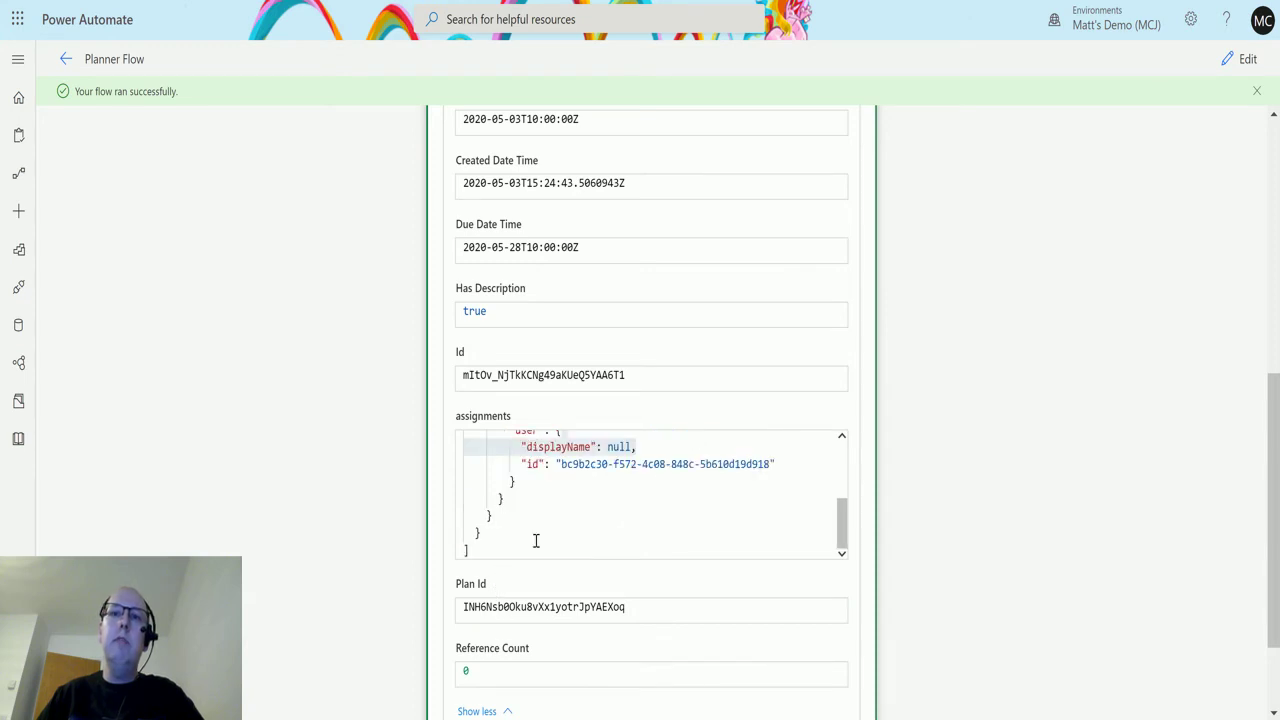
pyautogui.scroll(-1, 531, 547)
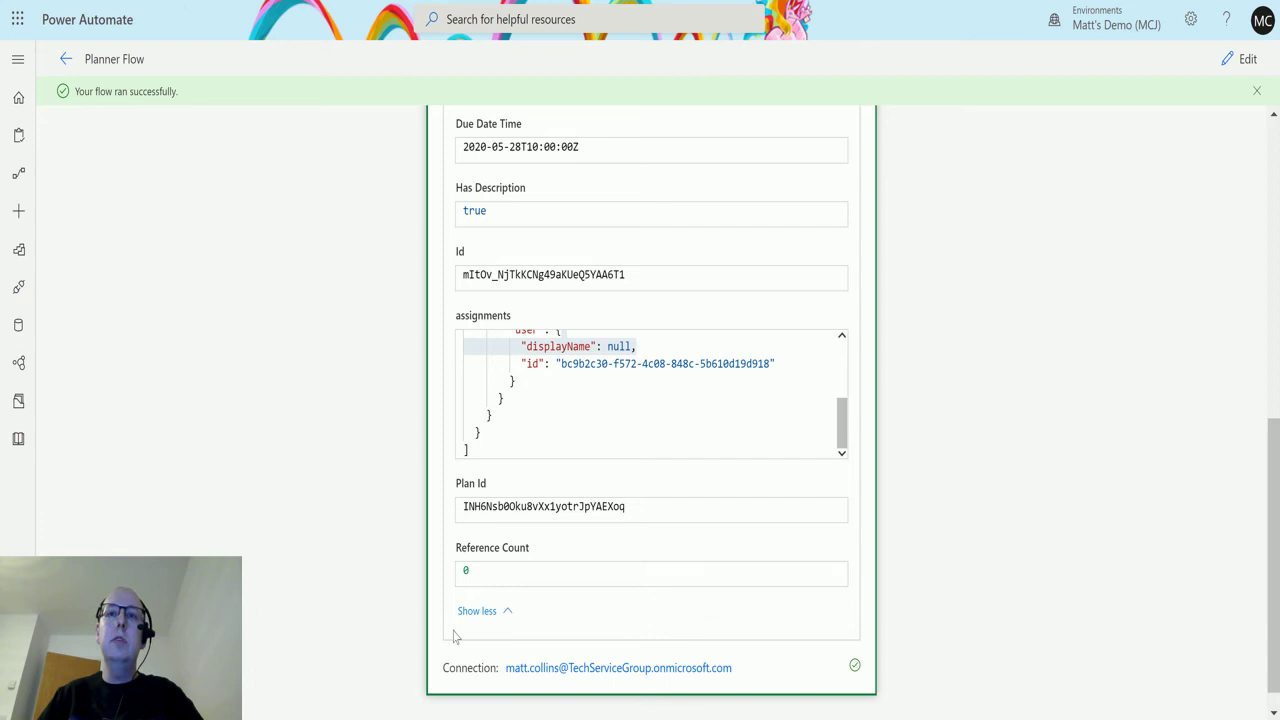
# Step: Review the Get a task inputs and outputs once more, and return the flow to editing
pyautogui.scroll(1, 674, 528)
pyautogui.scroll(2, 646, 494)
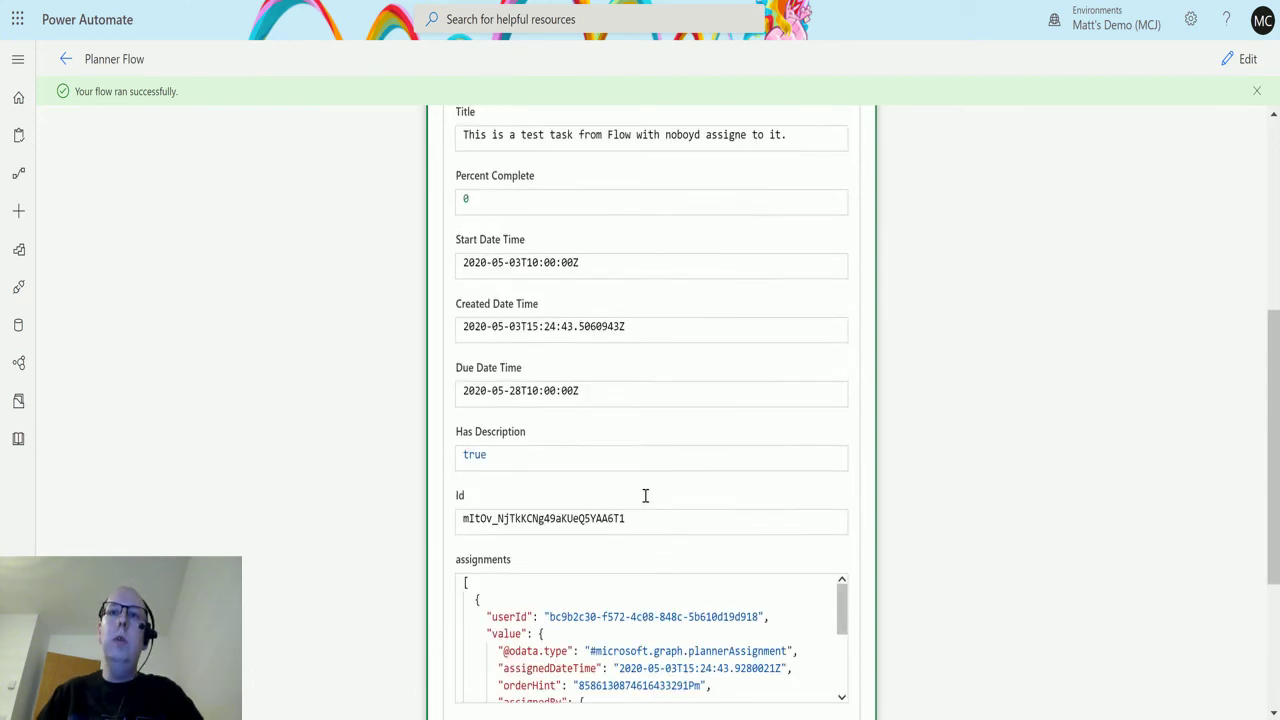
pyautogui.scroll(4, 615, 257)
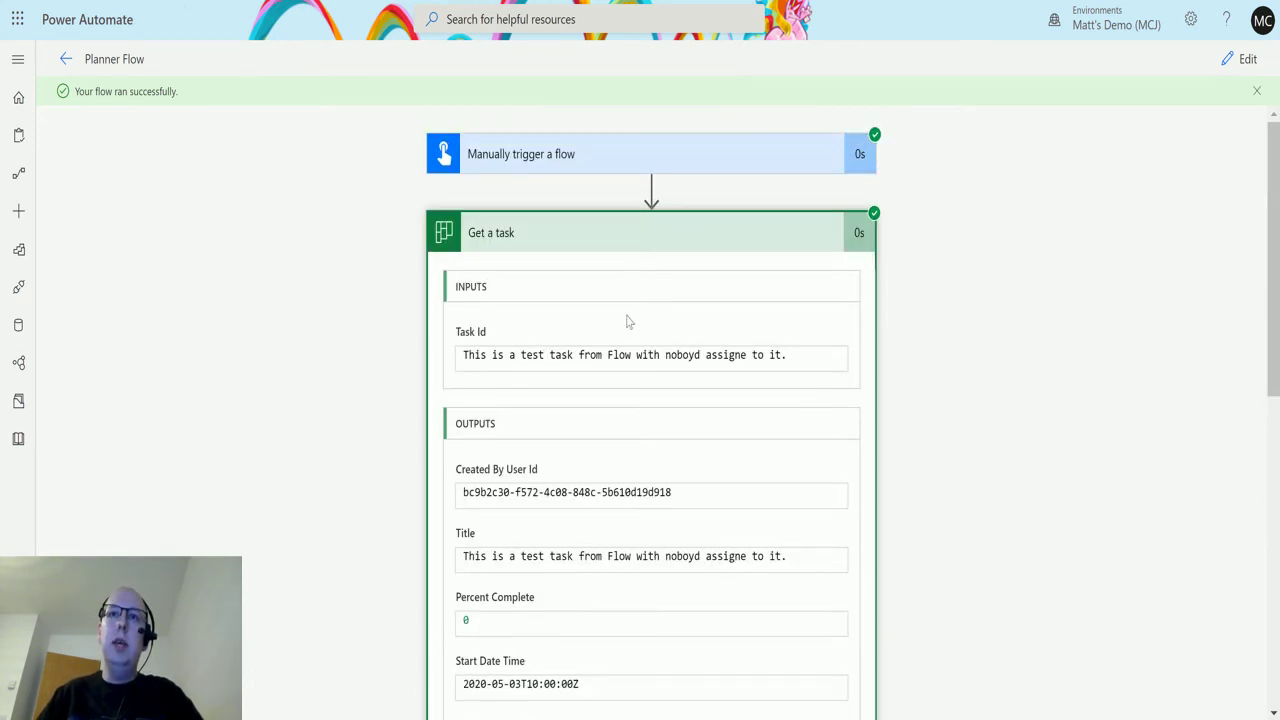
pyautogui.scroll(-7, 988, 342)
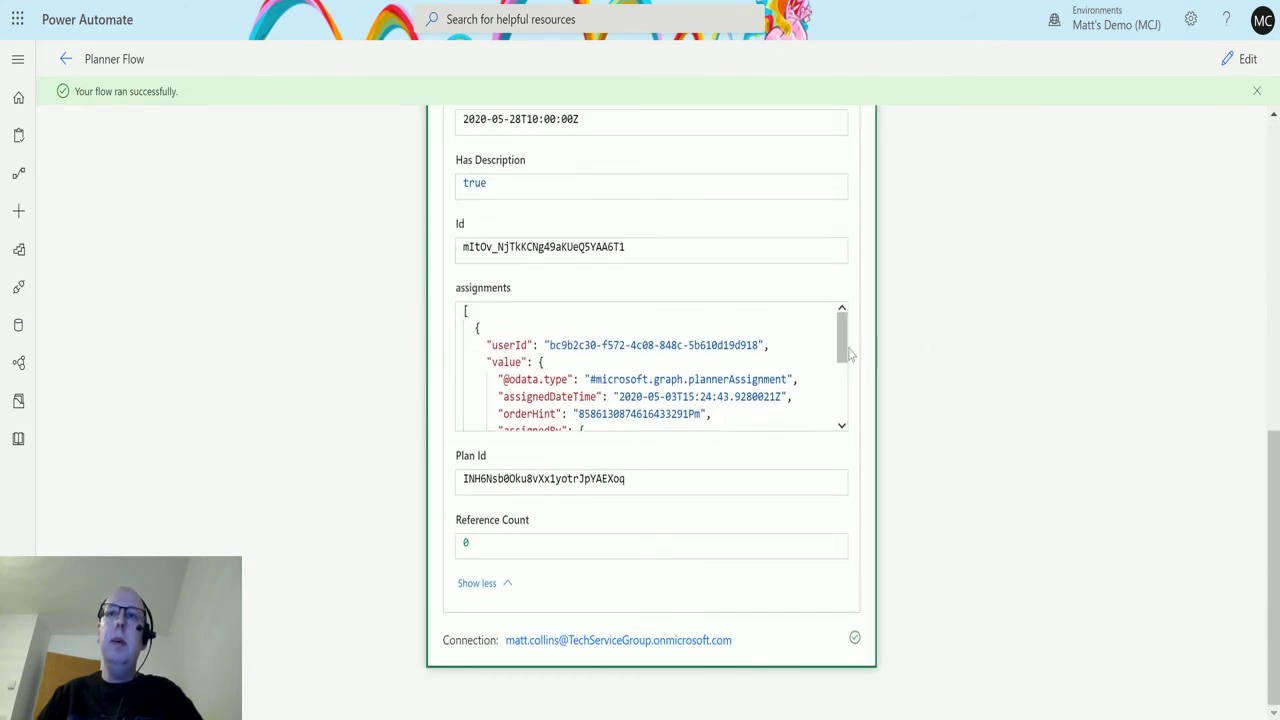
pyautogui.moveTo(843, 345); pyautogui.dragTo(848, 410)
pyautogui.scroll(4, 845, 430)
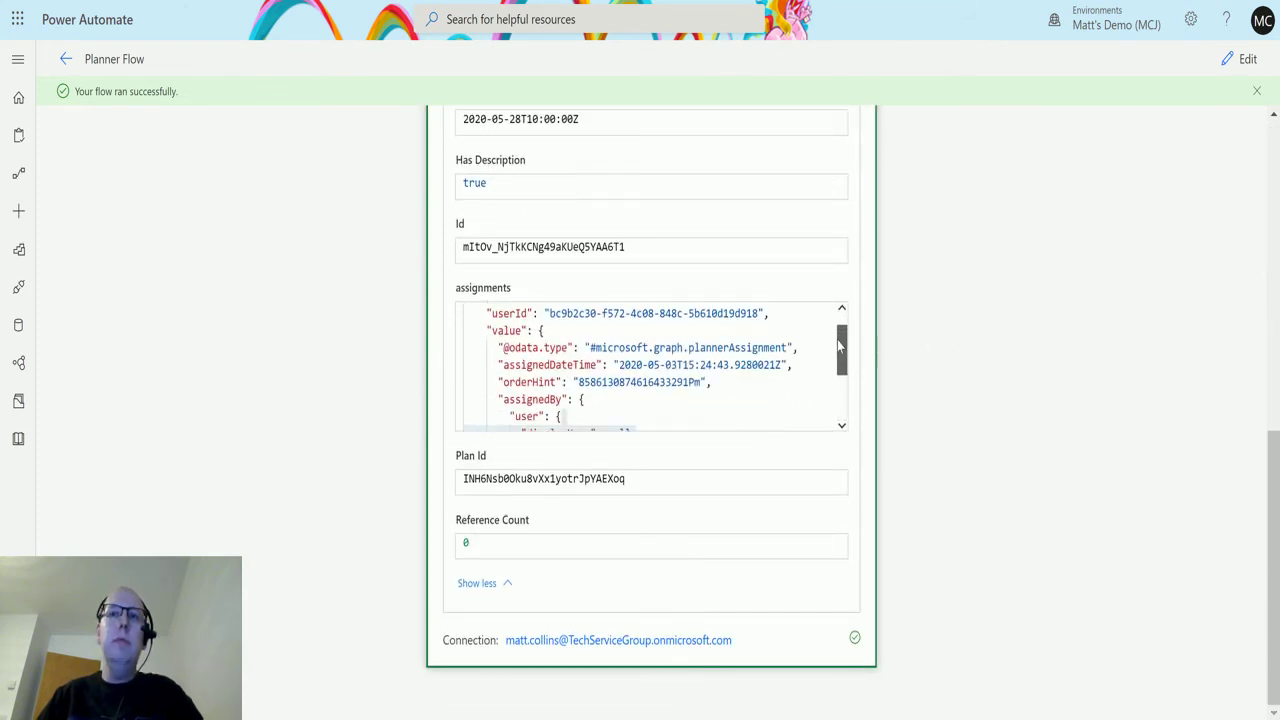
pyautogui.click(1243, 59)
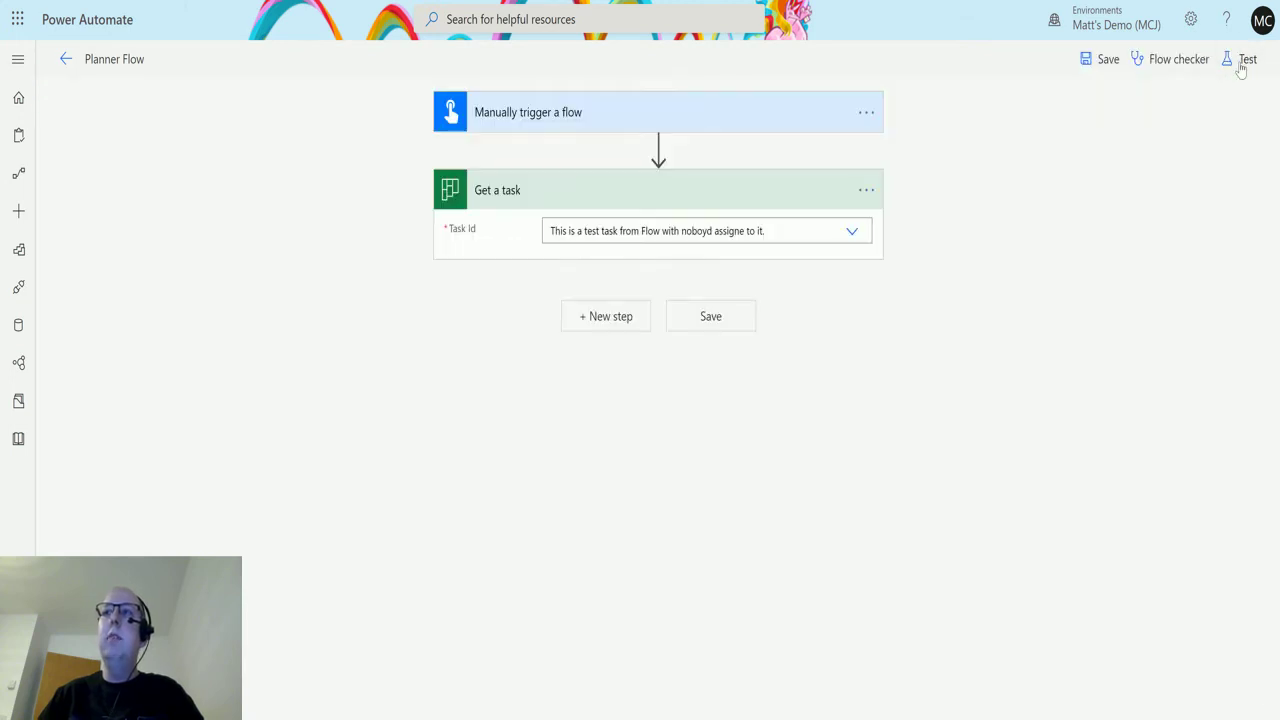
# Step: Add a Compose data operation after the Get a task action, and show the dynamic content available for its Inputs
pyautogui.click(606, 318)
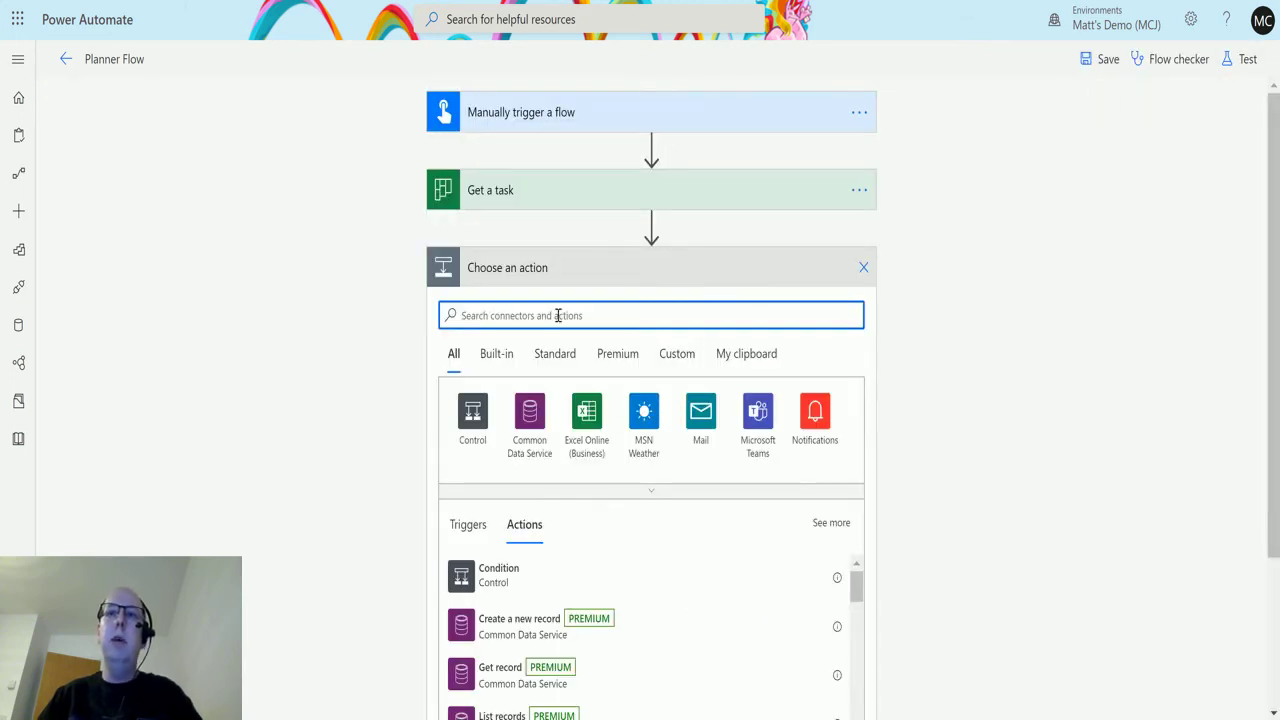
pyautogui.write('compose')
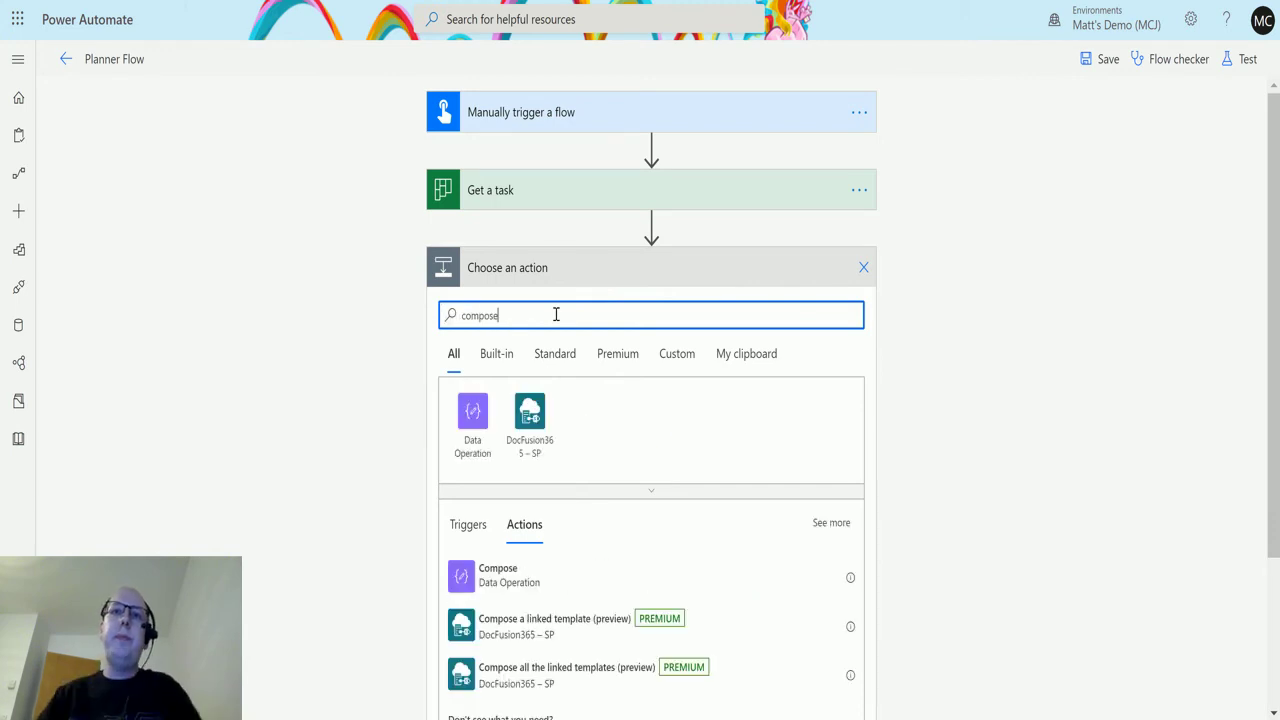
pyautogui.click(486, 592)
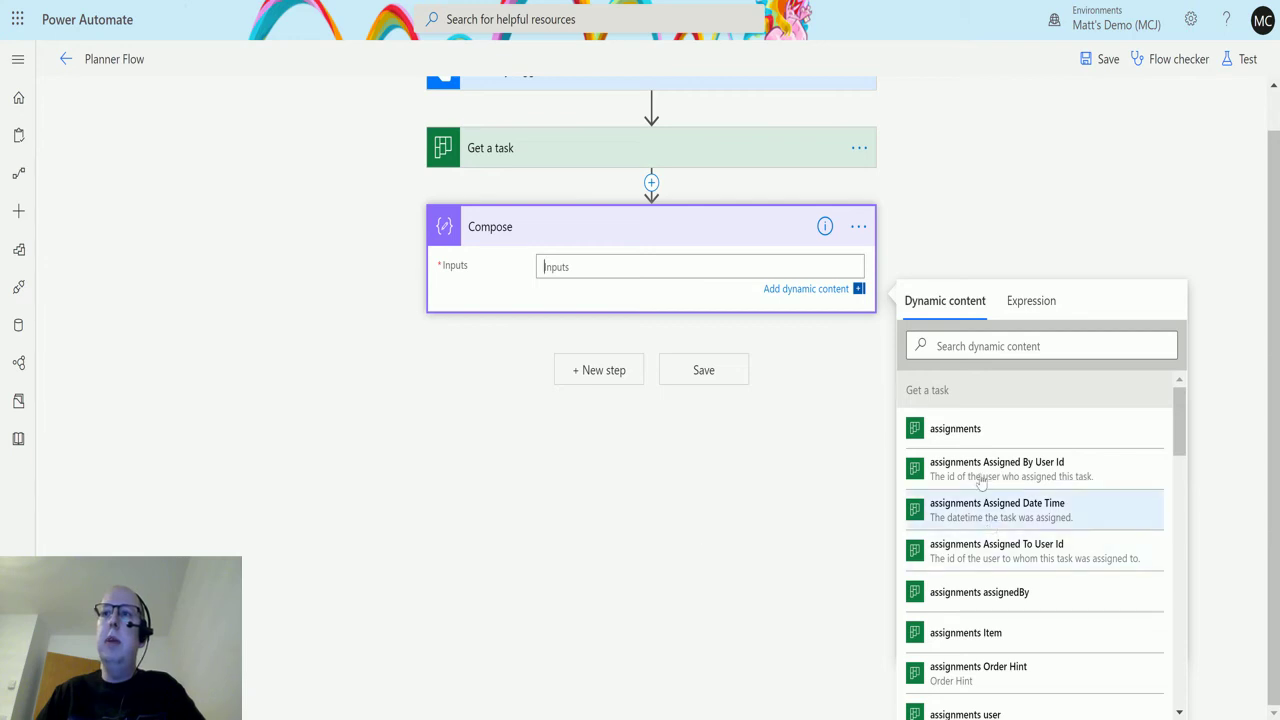
# Step: Examine the Get a task dynamic content available to Compose, from the assignments fields through Bucket Id, Created By, dates, Plan Id, Reference Count and Title
pyautogui.scroll(-2, 985, 652)
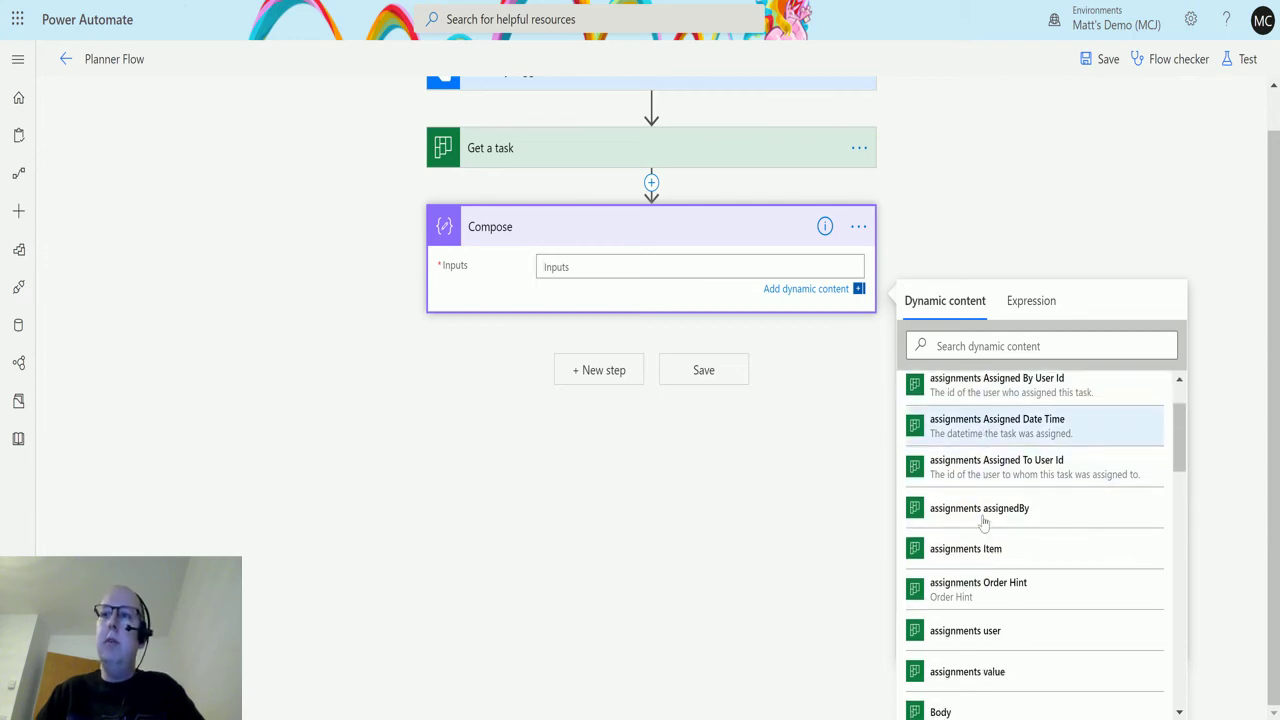
pyautogui.scroll(2, 971, 657)
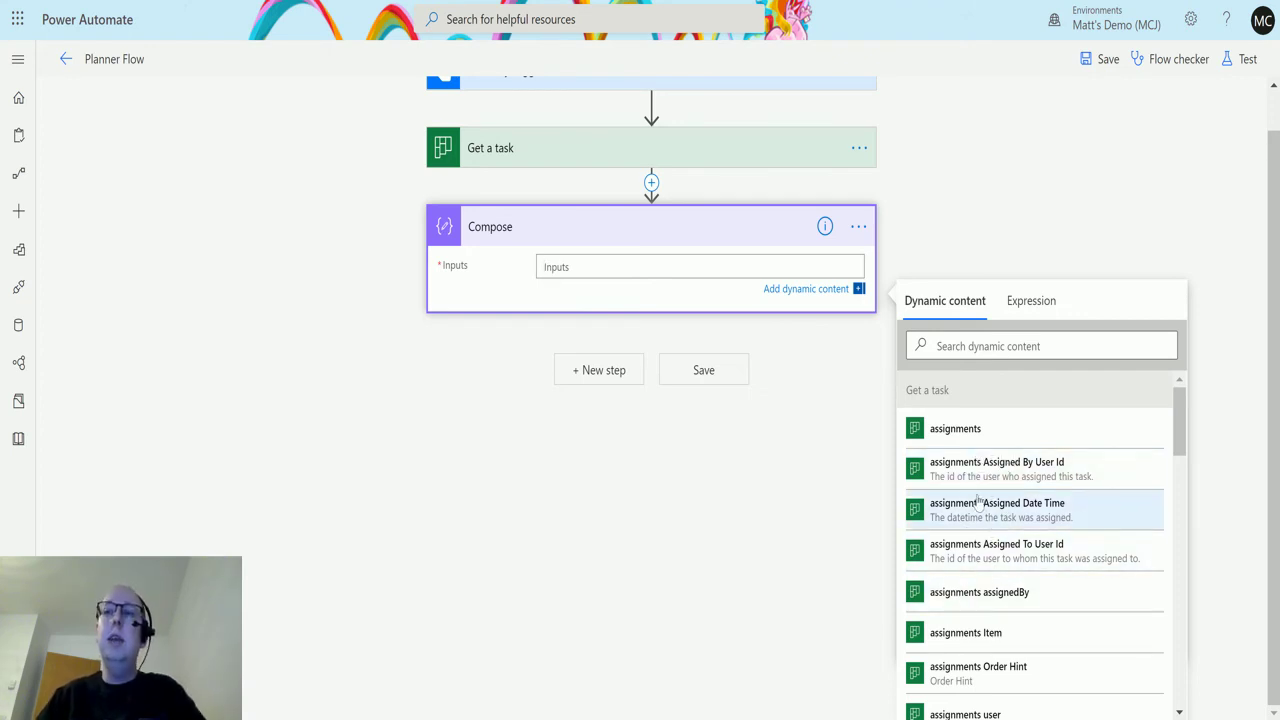
pyautogui.scroll(-4, 980, 500)
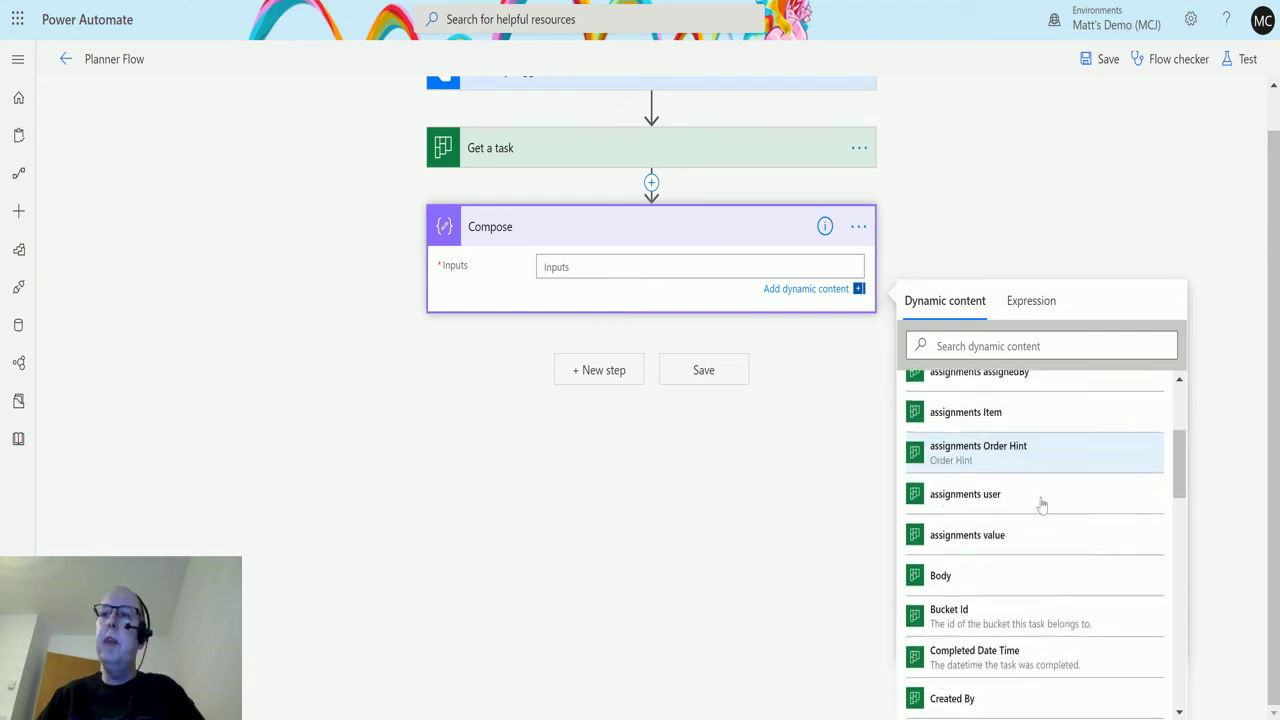
pyautogui.scroll(-1, 1042, 505)
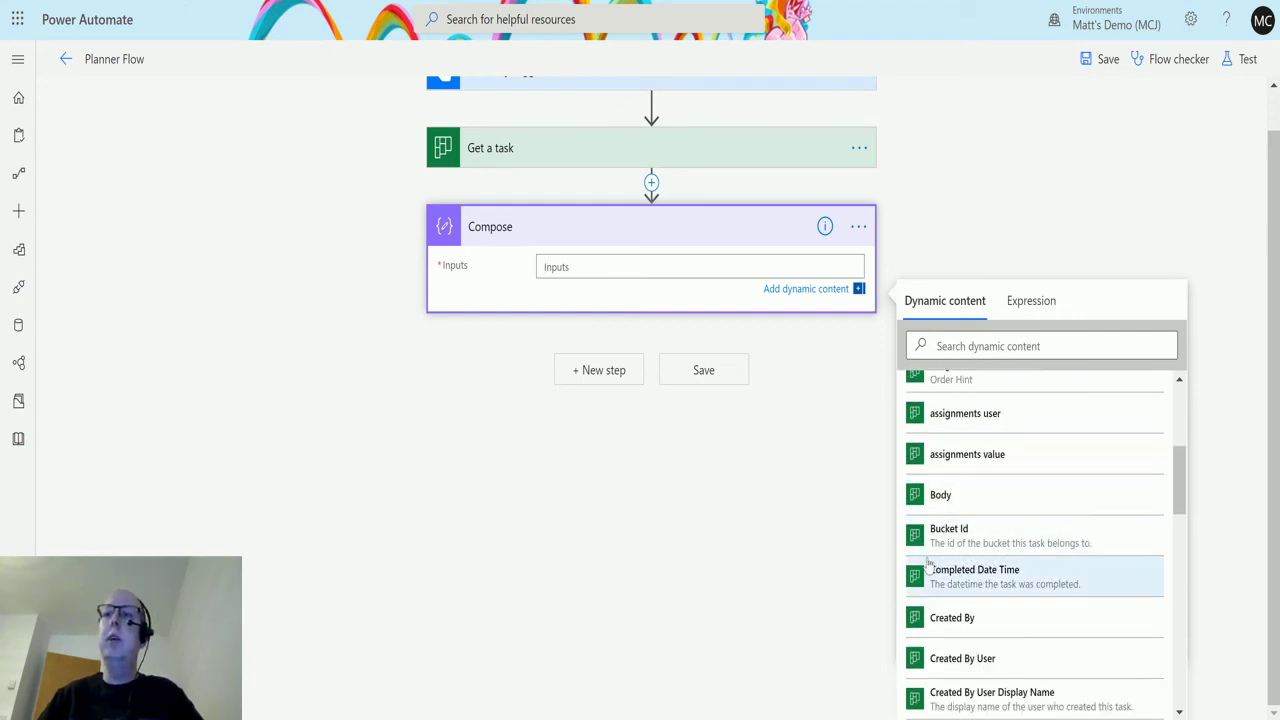
pyautogui.scroll(-1, 963, 527)
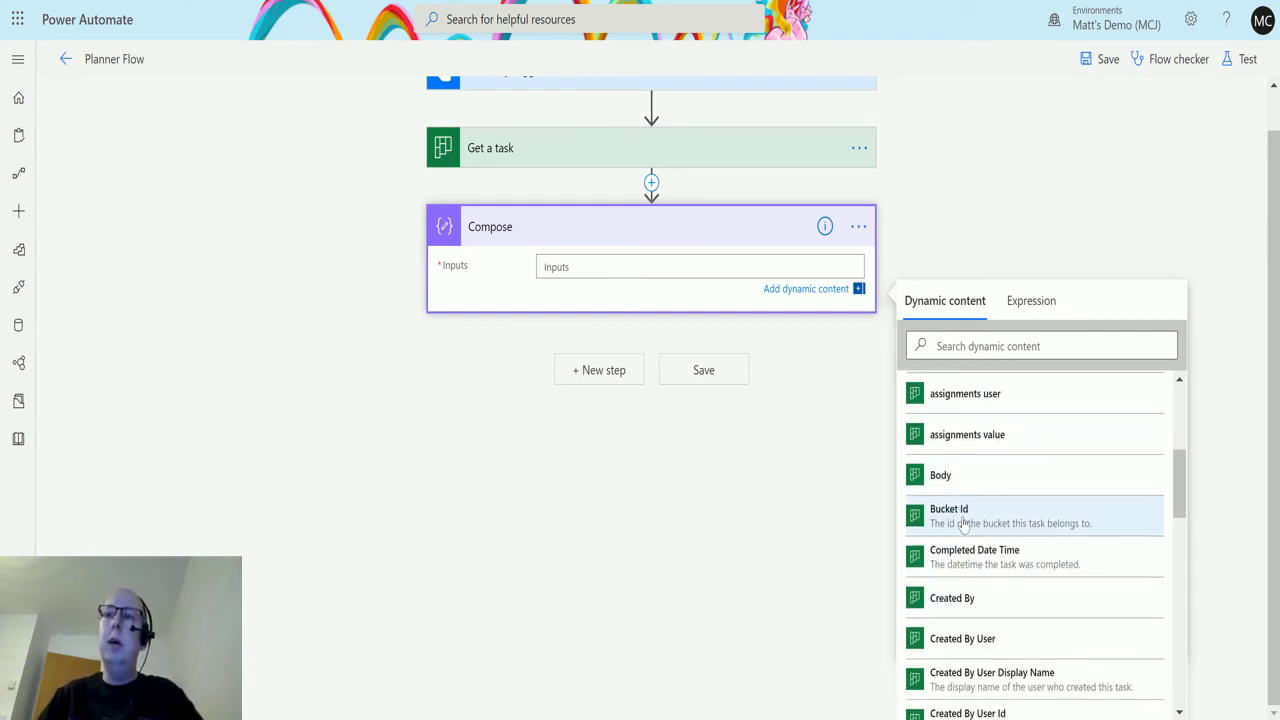
pyautogui.scroll(-3, 1014, 506)
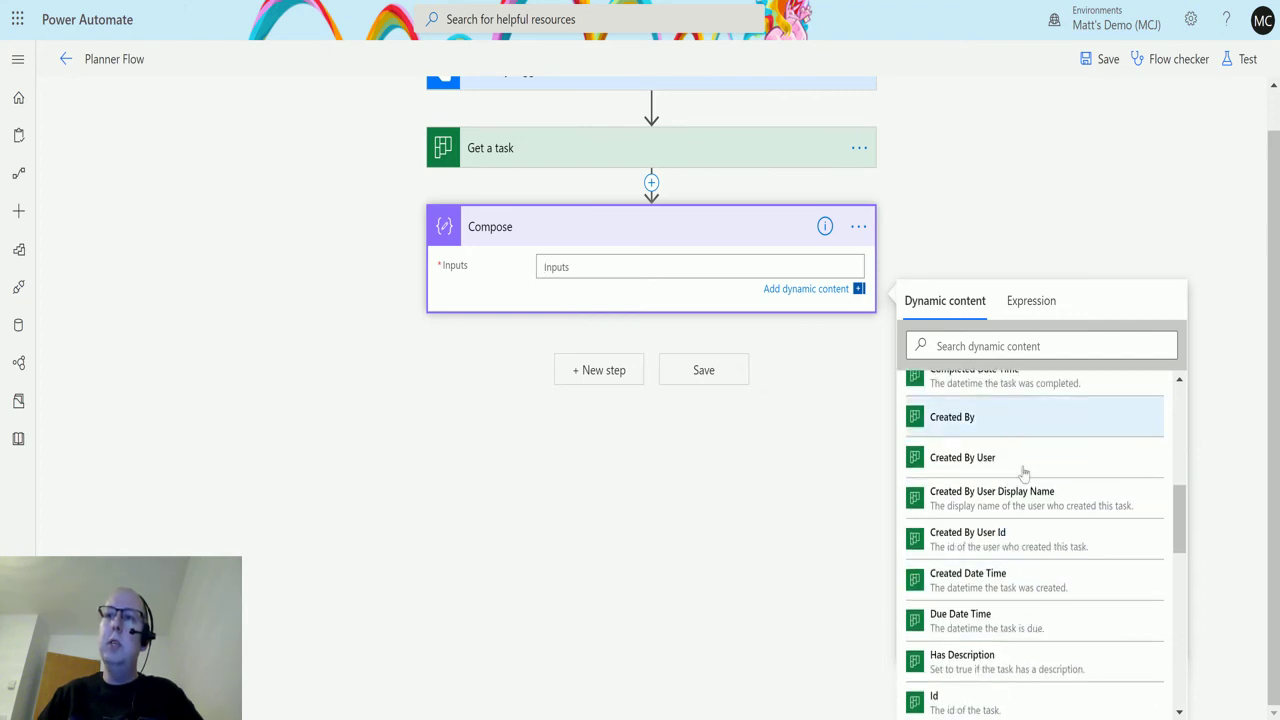
pyautogui.scroll(-2, 998, 468)
pyautogui.scroll(-1, 972, 600)
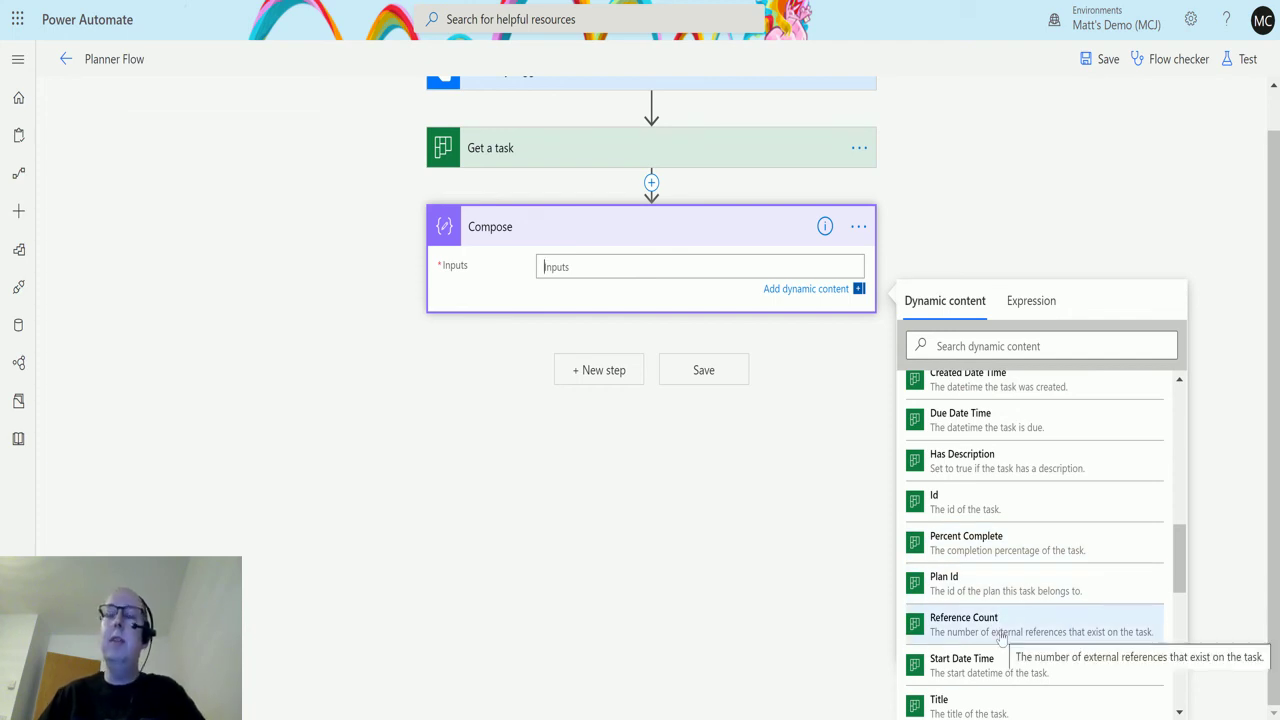
pyautogui.scroll(-1, 990, 540)
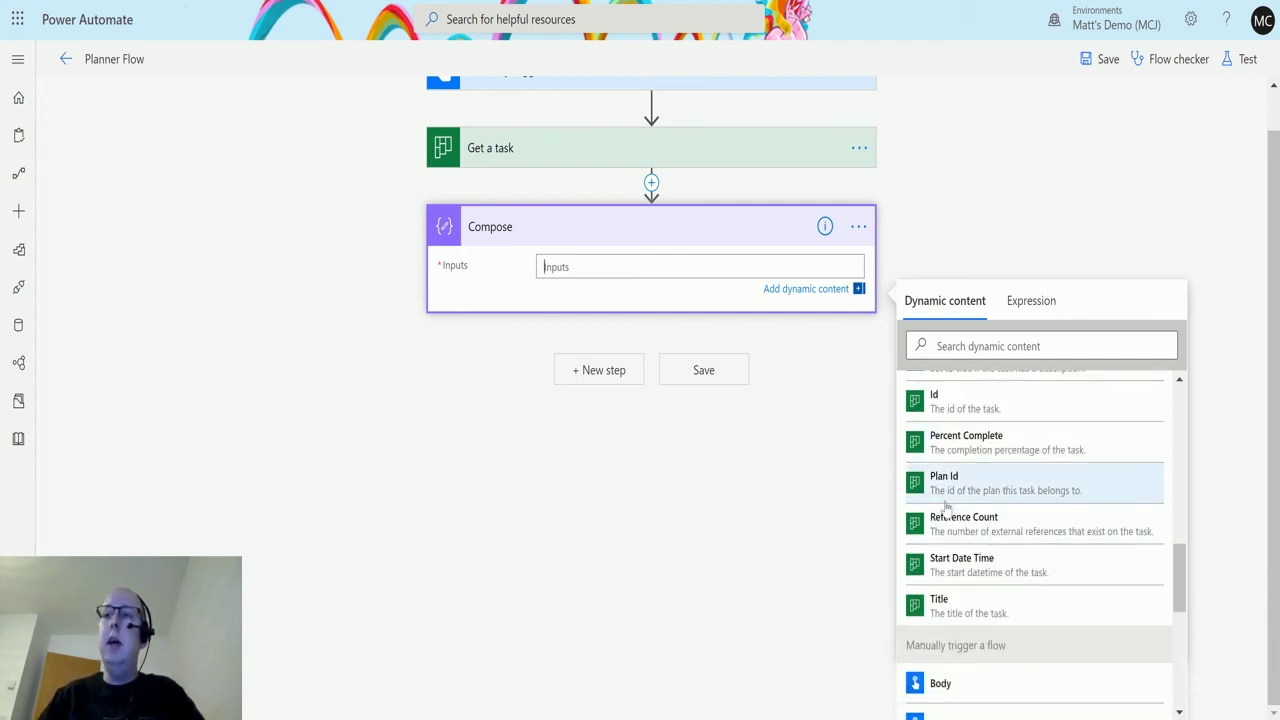
pyautogui.scroll(1, 1020, 600)
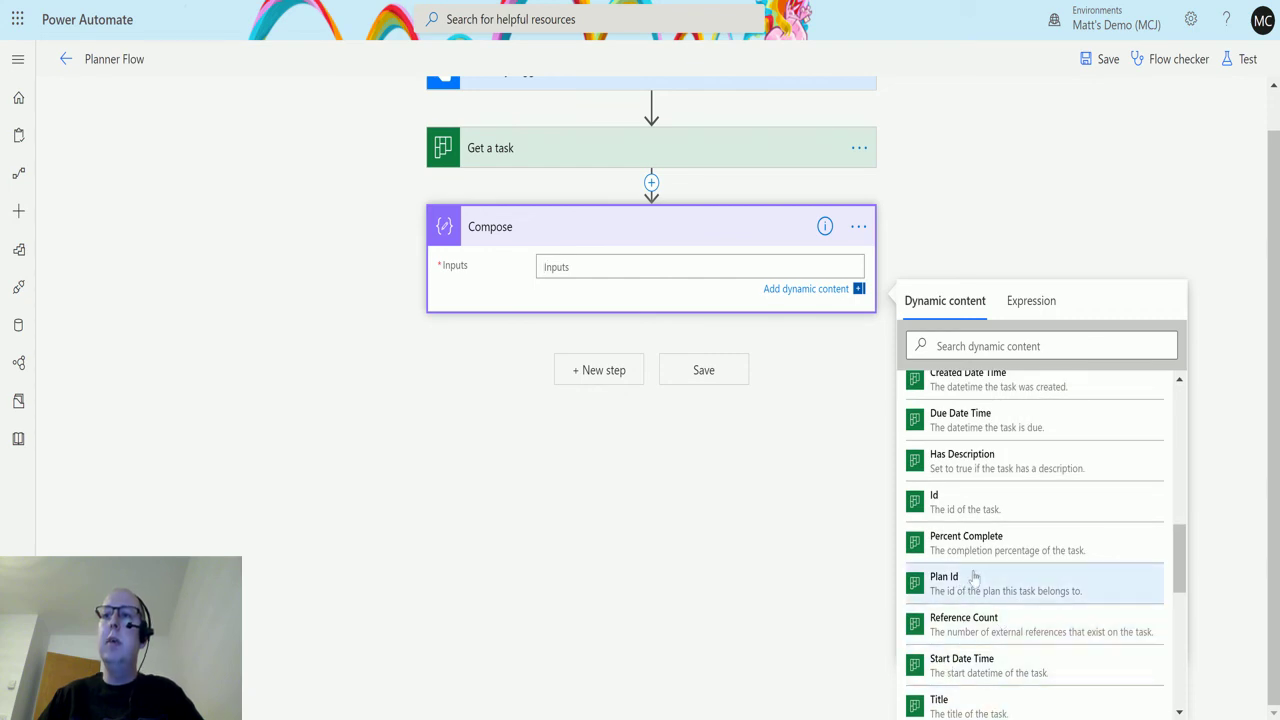
pyautogui.scroll(1, 975, 575)
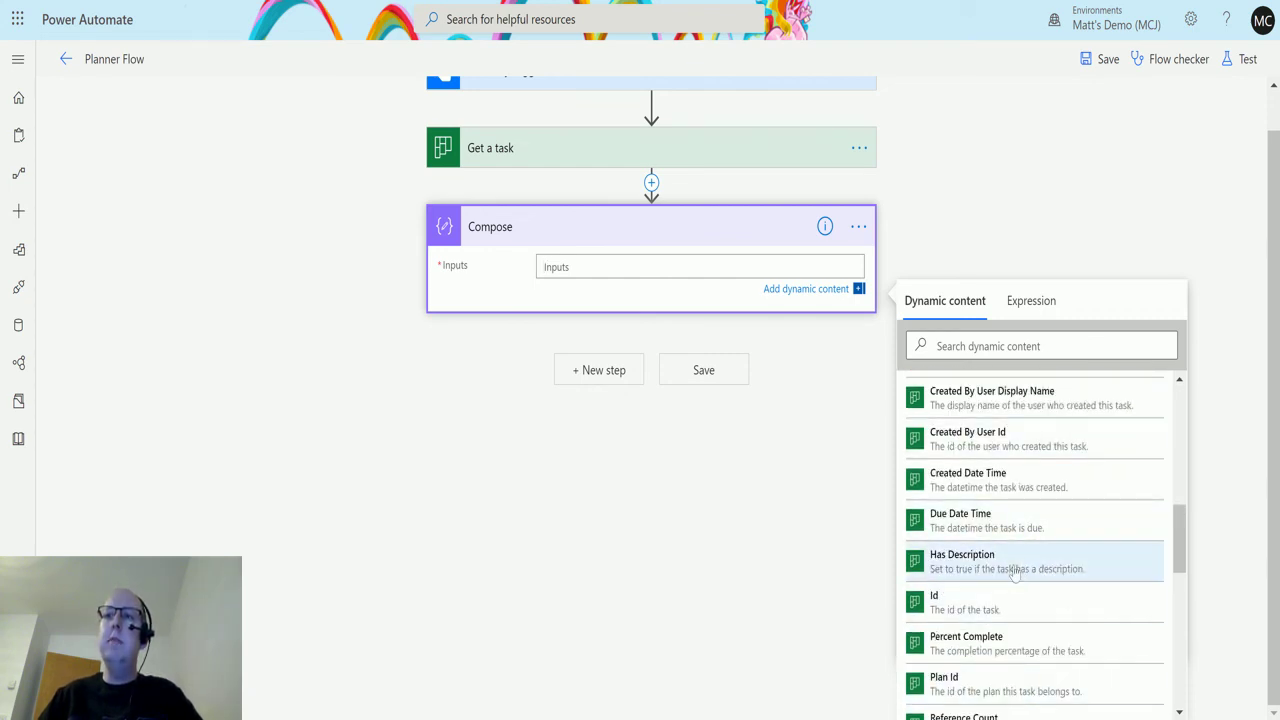
pyautogui.scroll(6, 1020, 560)
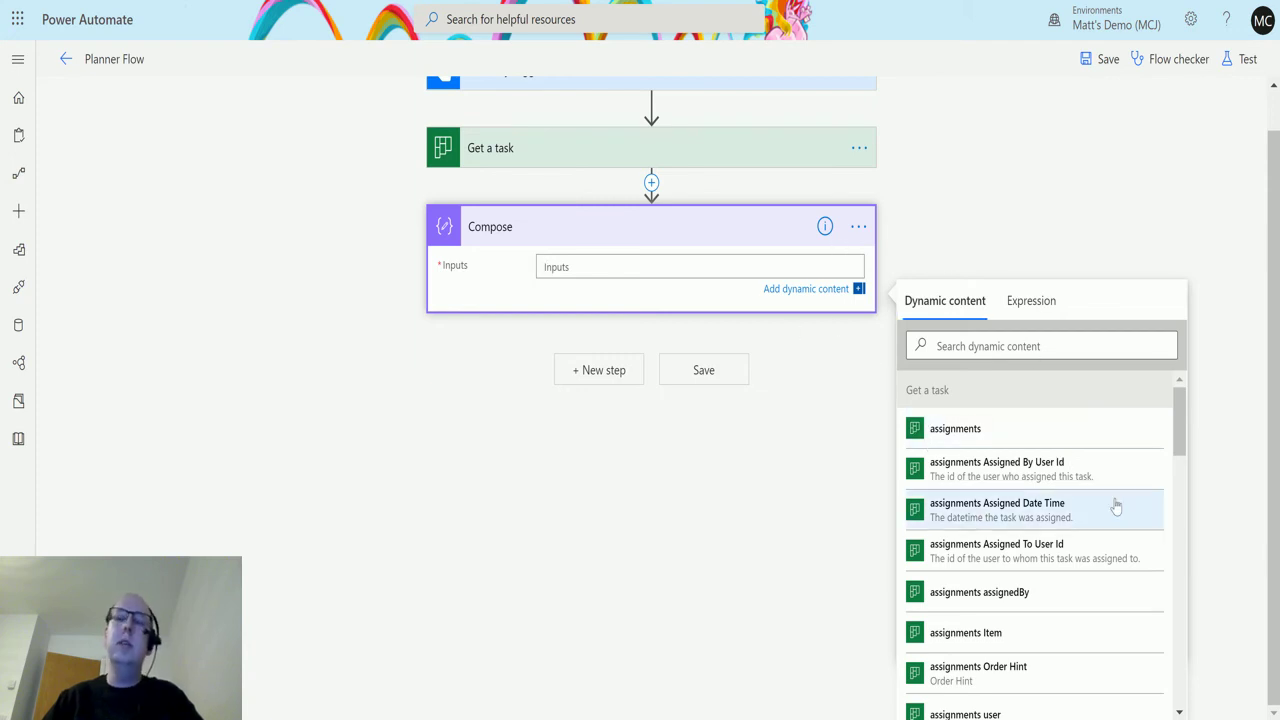
pyautogui.scroll(-2, 1057, 497)
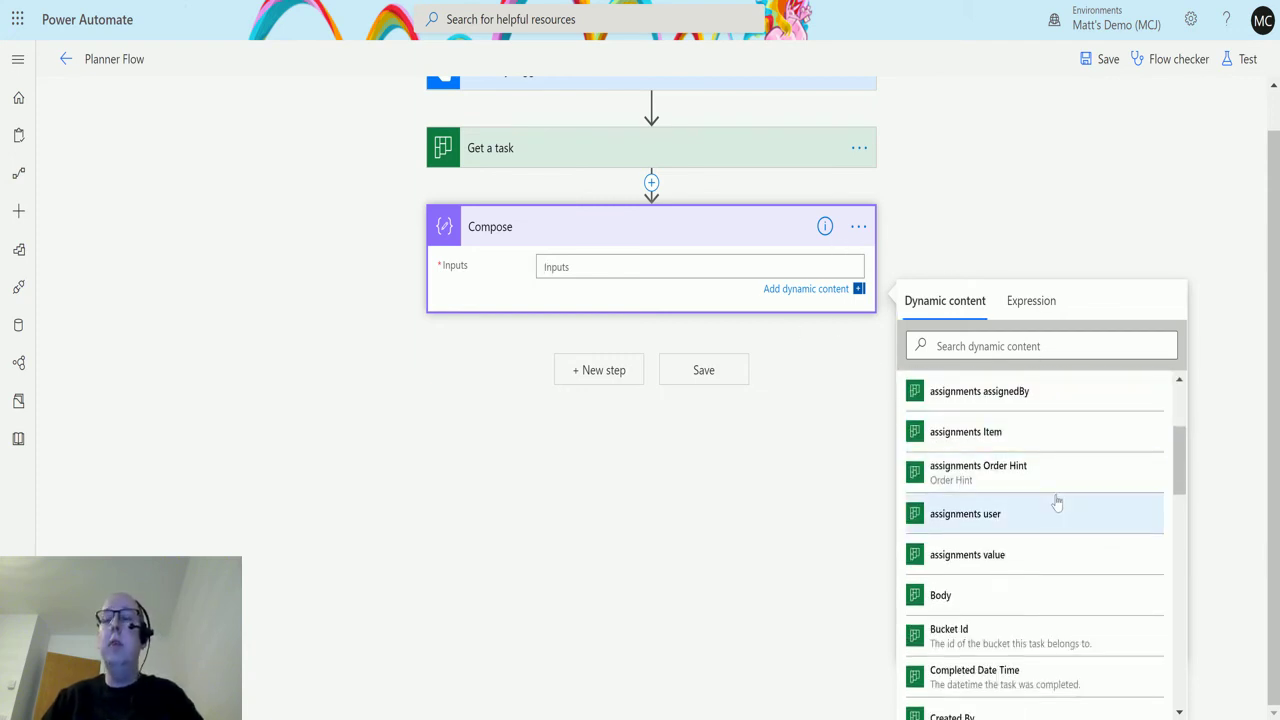
pyautogui.scroll(-1, 1063, 515)
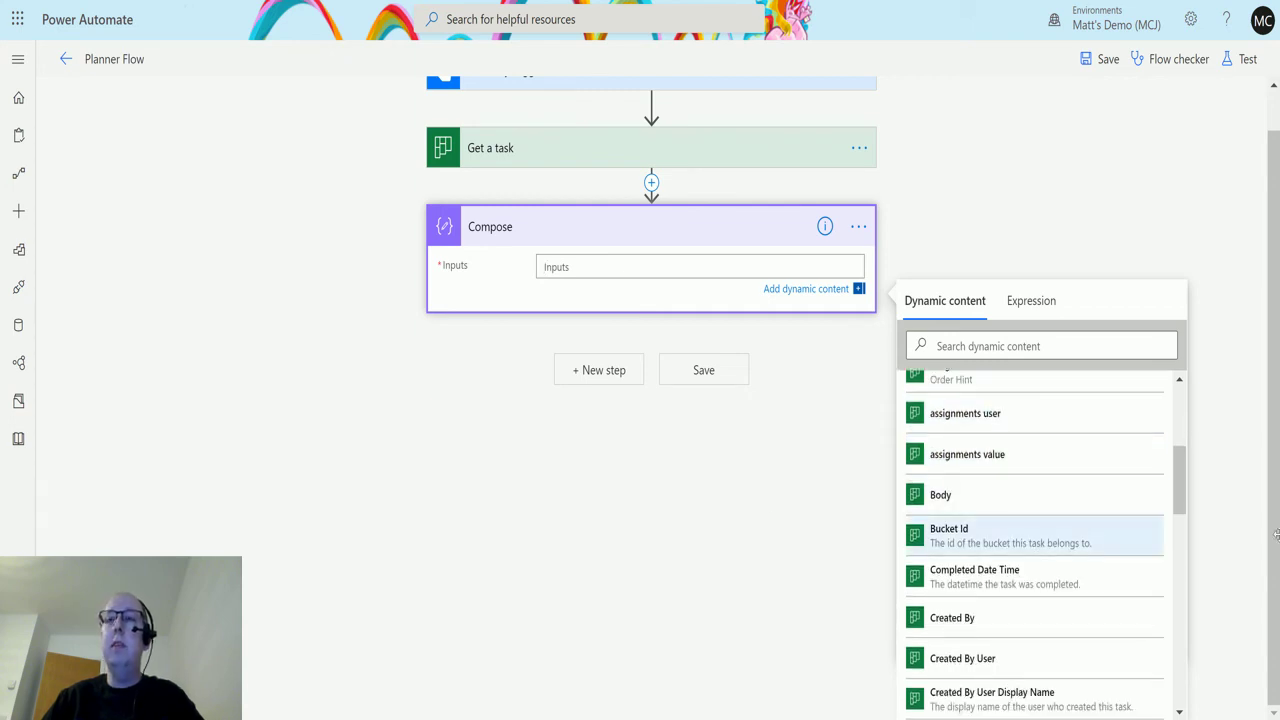